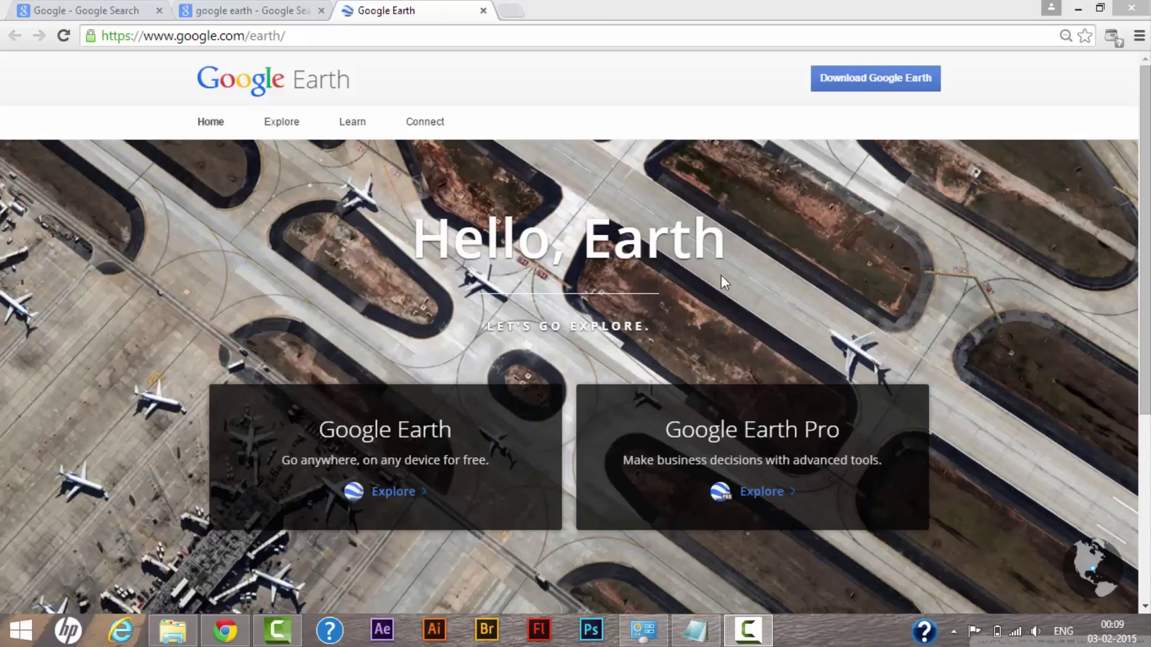
Step: Look through the Google Earth search results, then return to the Google Earth home page
click(250, 8)
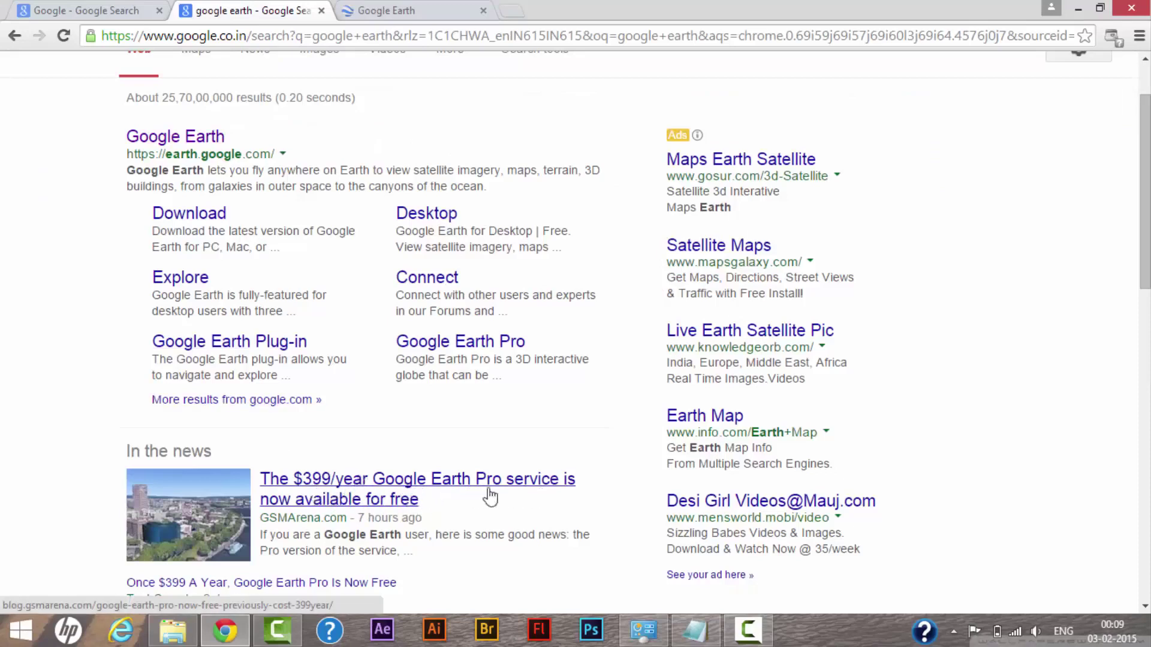
click(351, 496)
click(525, 493)
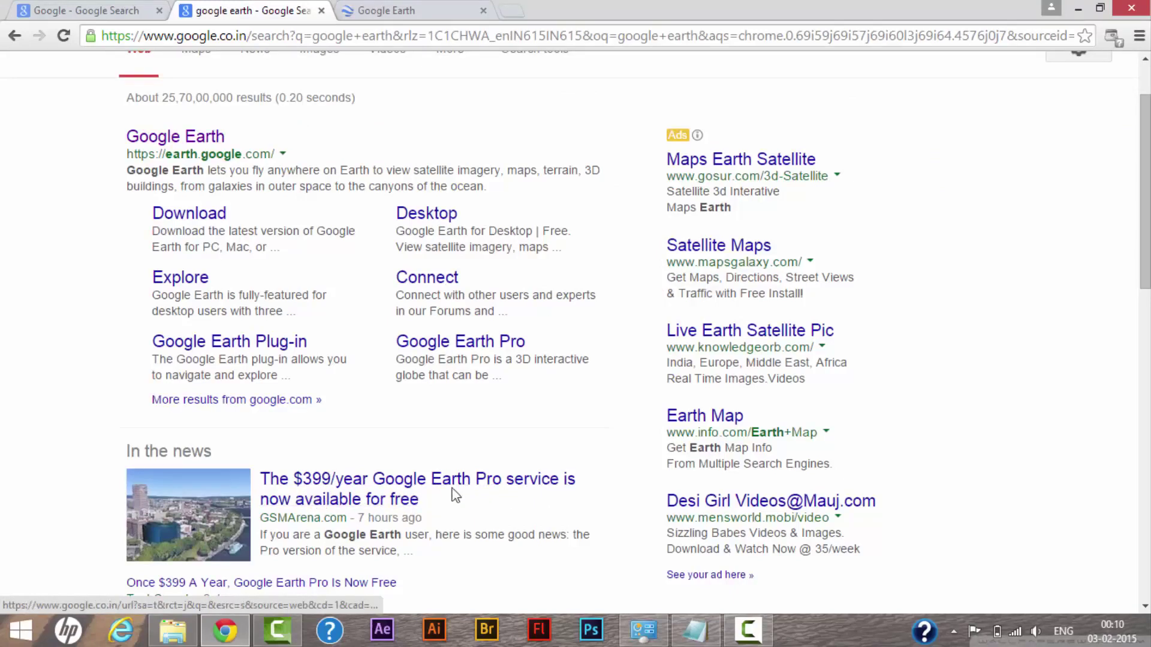
click(402, 11)
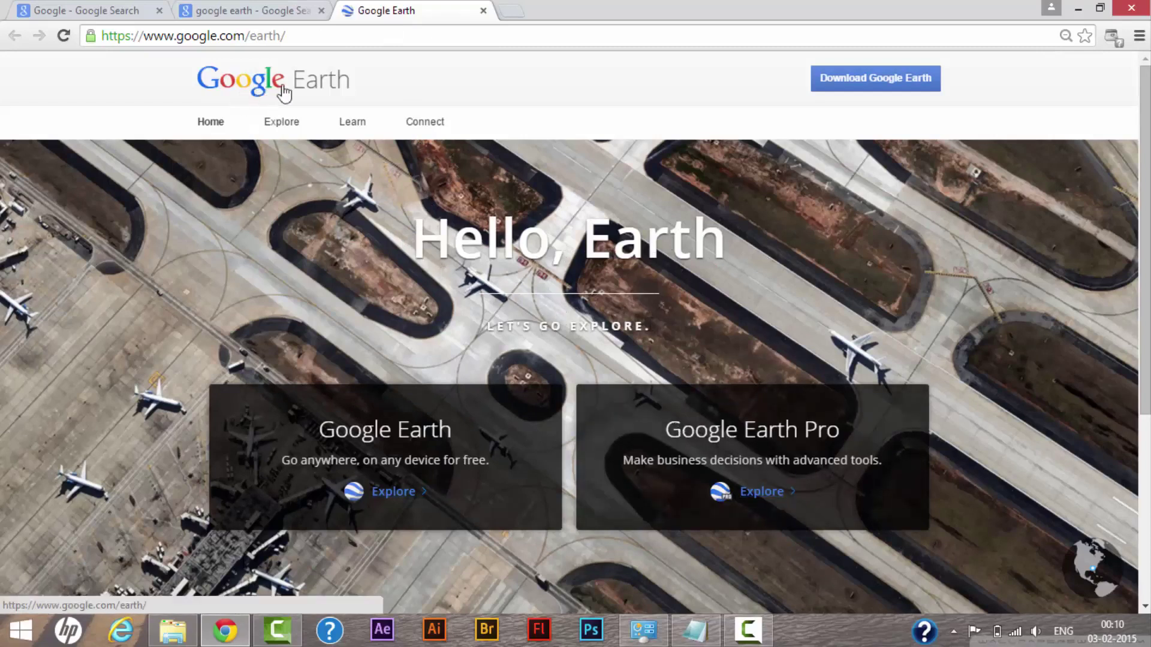
drag(192, 36, 314, 42)
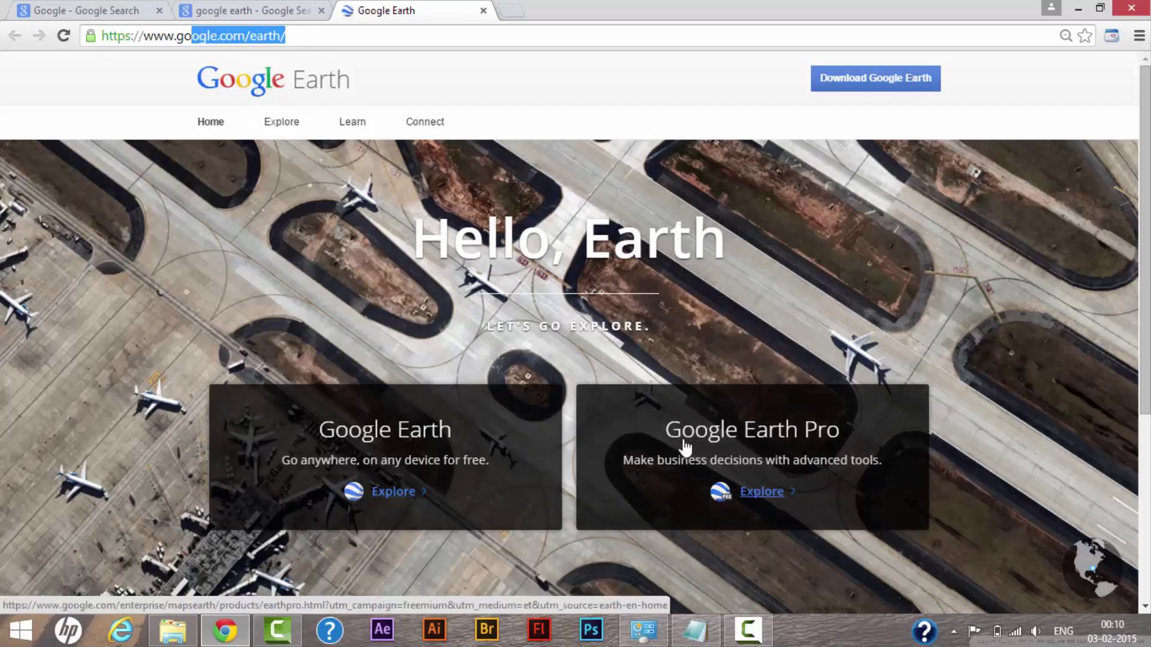
Step: Open the Google Earth Pro product page, scroll through it, and go to the free sign-up form
click(767, 497)
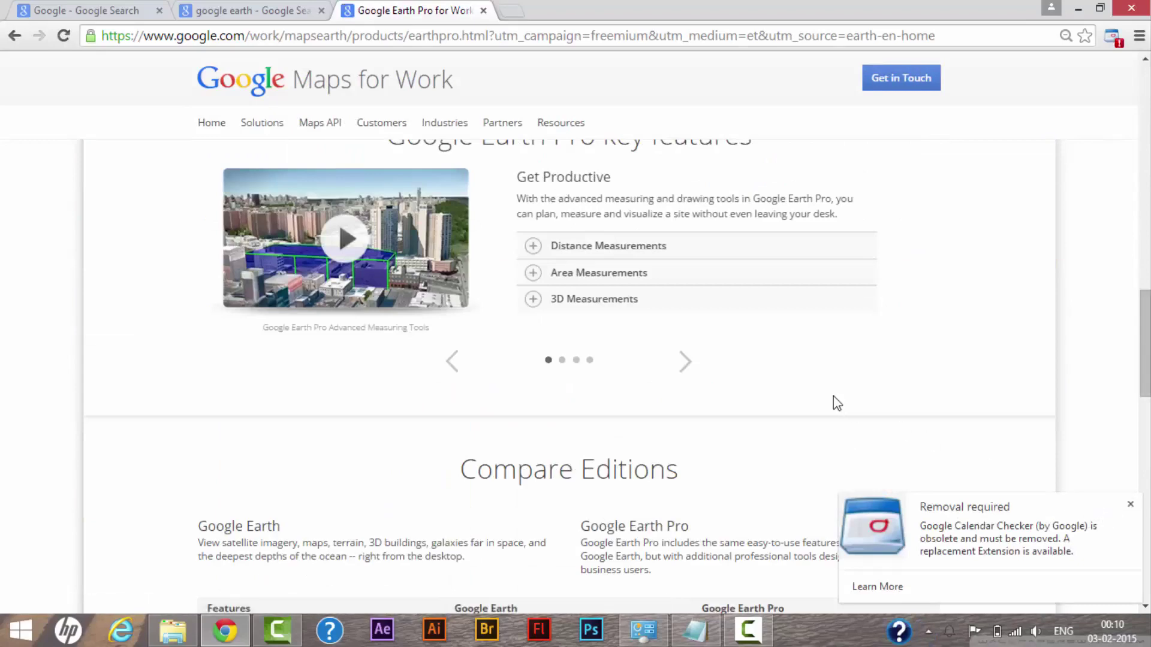
scroll(737, 419, down, 10)
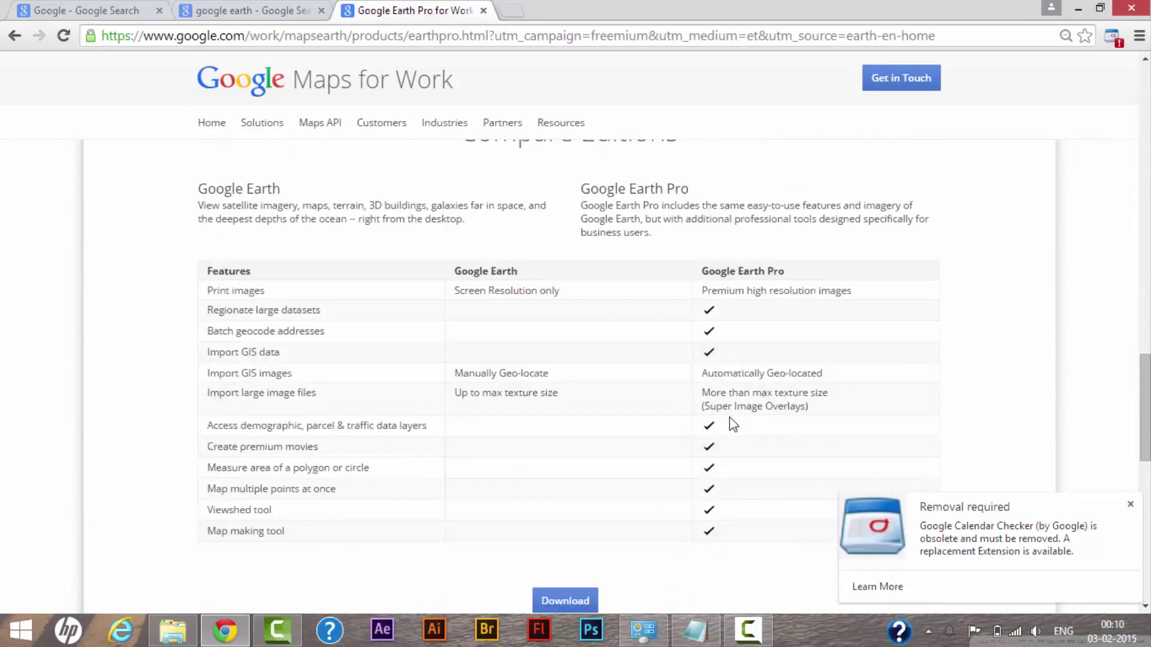
scroll(660, 425, up, 20)
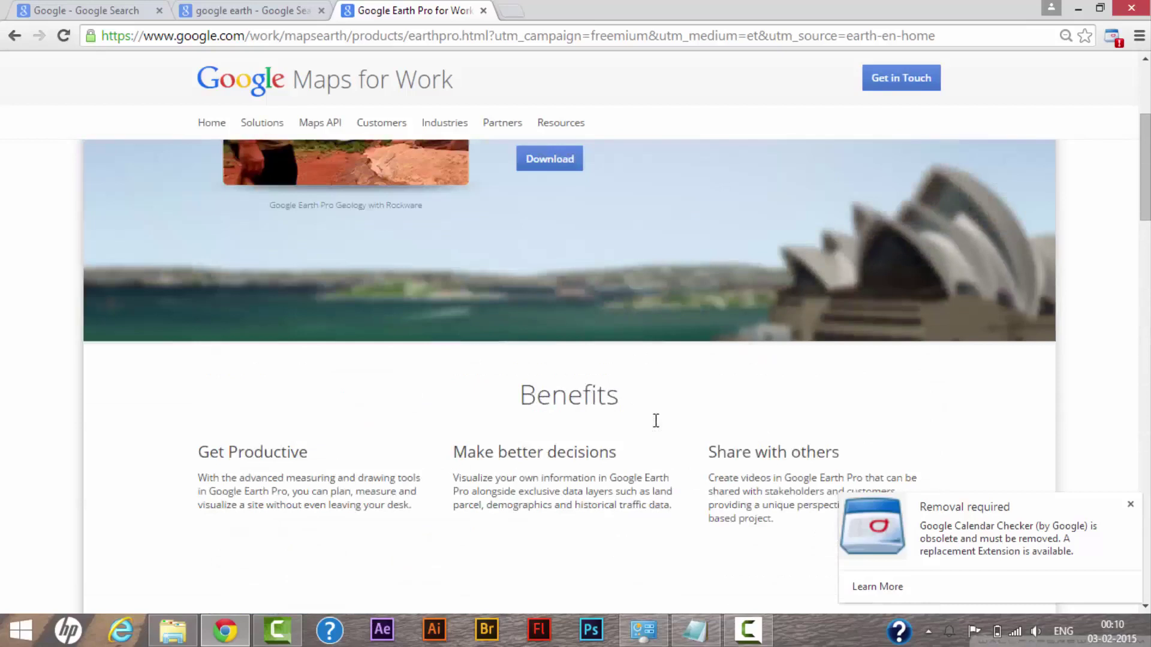
scroll(658, 428, down, 1)
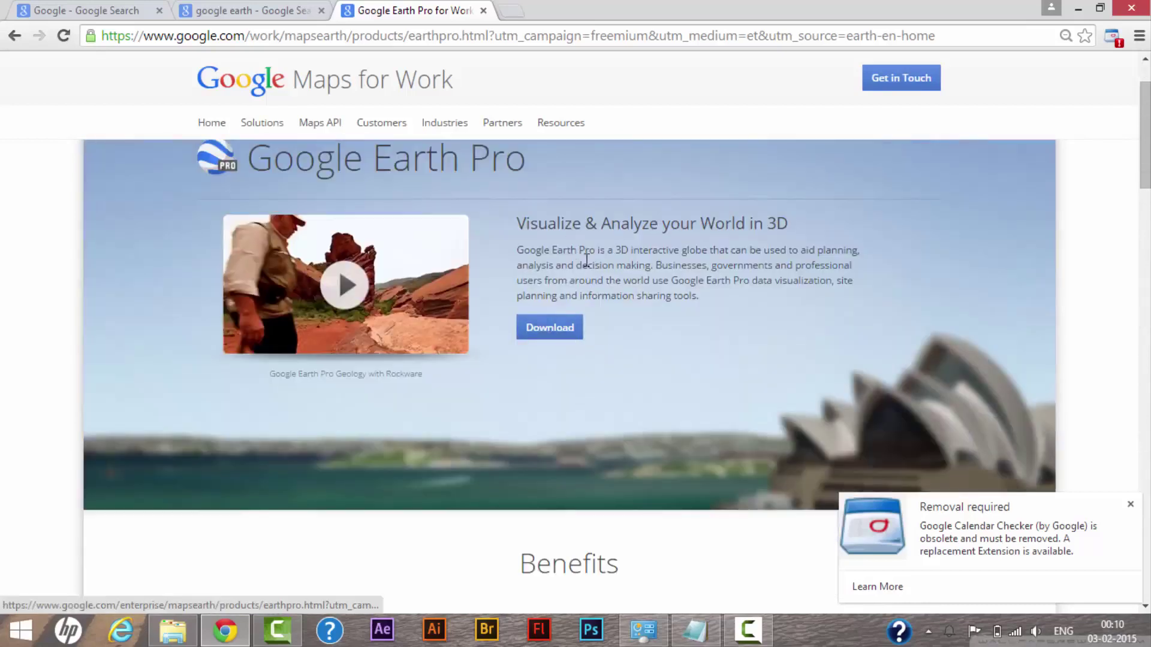
click(553, 334)
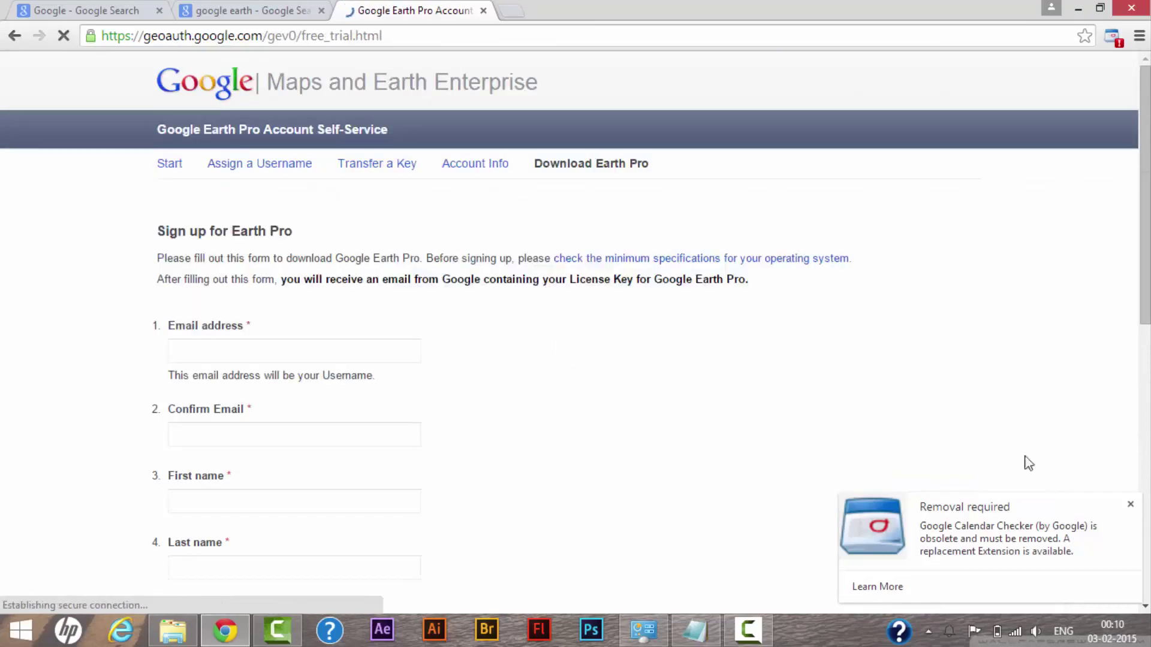
Step: Dismiss the extension removal notice and review the note that the licence key arrives by e-mail
click(1130, 507)
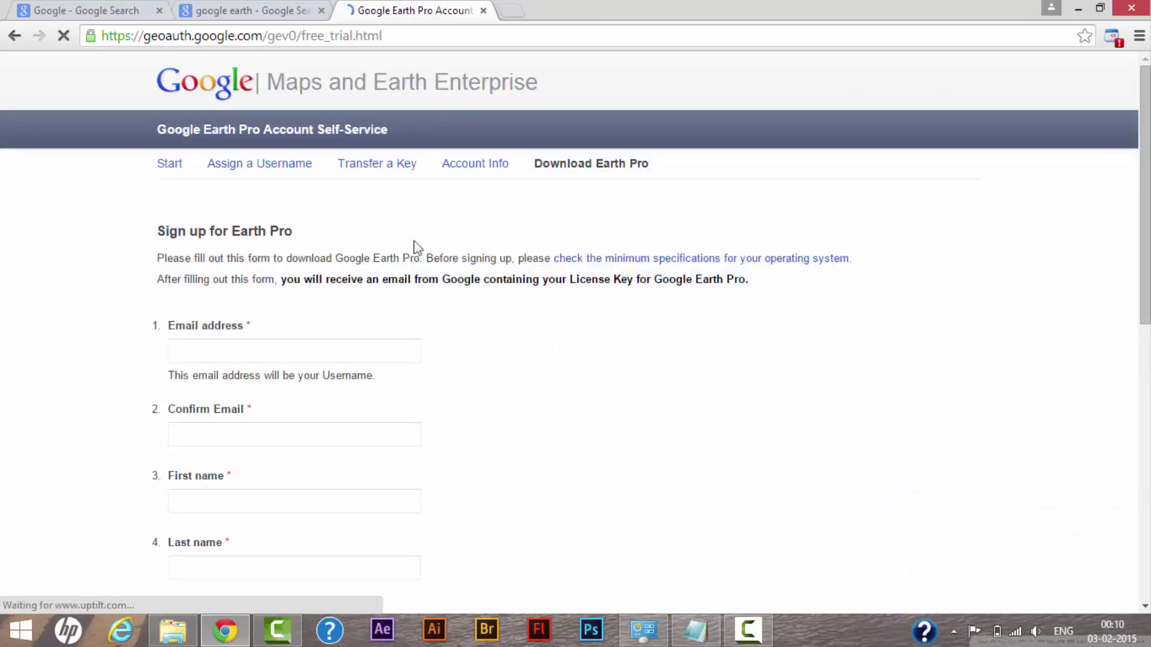
scroll(260, 375, down, 8)
scroll(260, 374, up, 8)
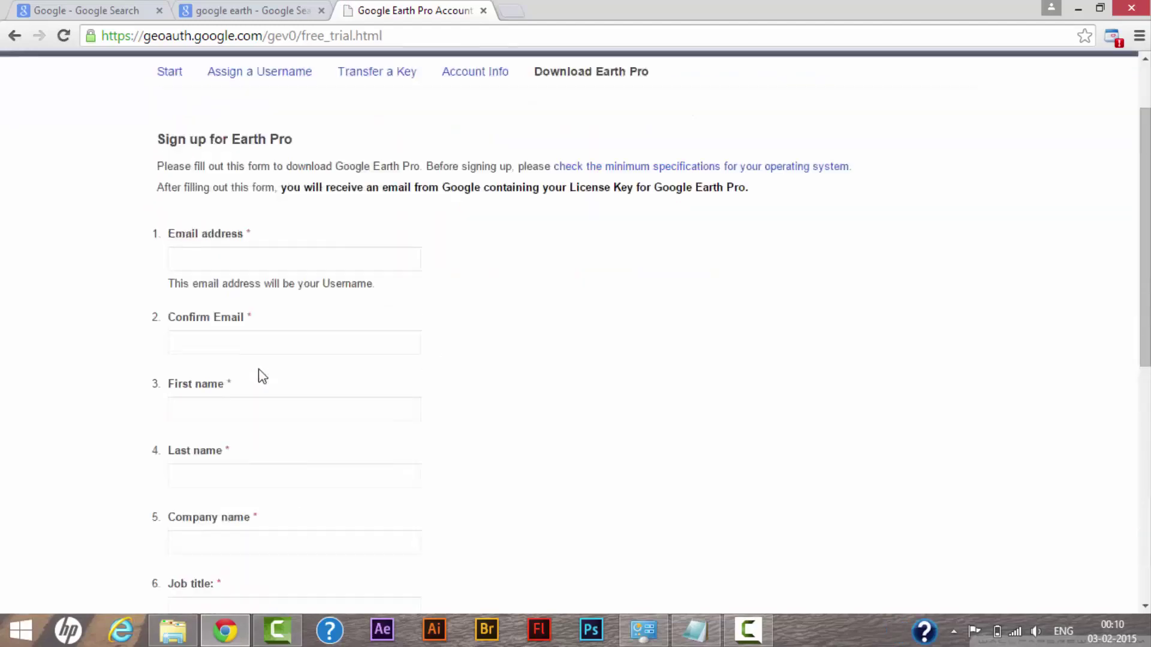
drag(158, 280, 732, 300)
click(707, 312)
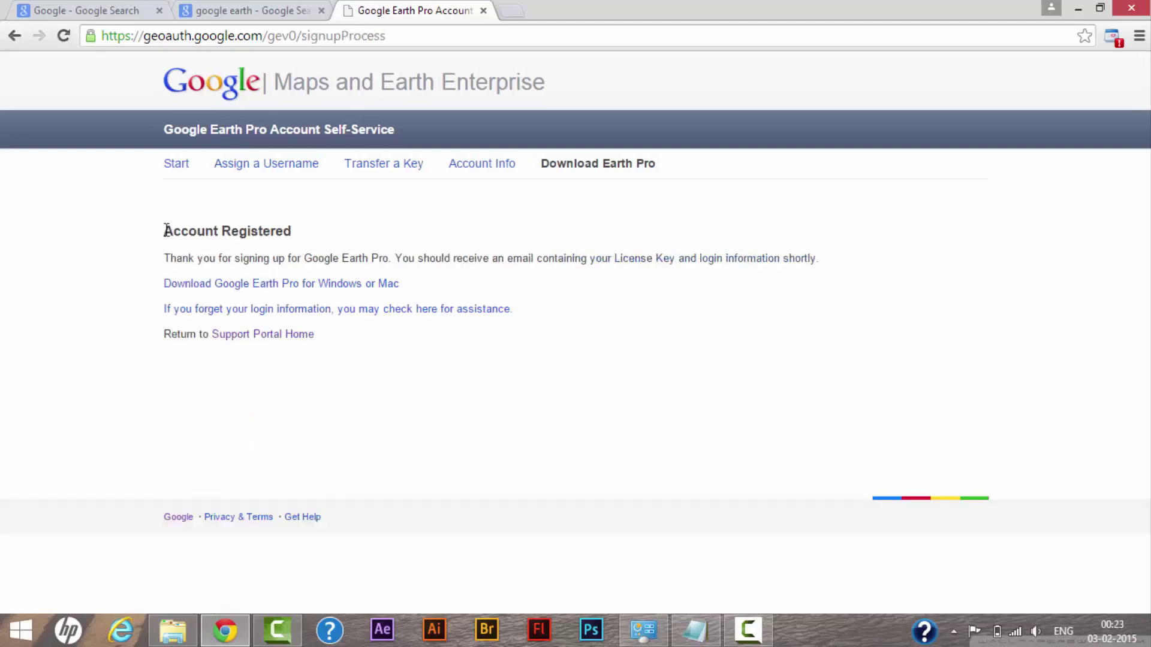
Step: Read the Account Registered heading and its message about the licence e-mail
drag(173, 229, 321, 230)
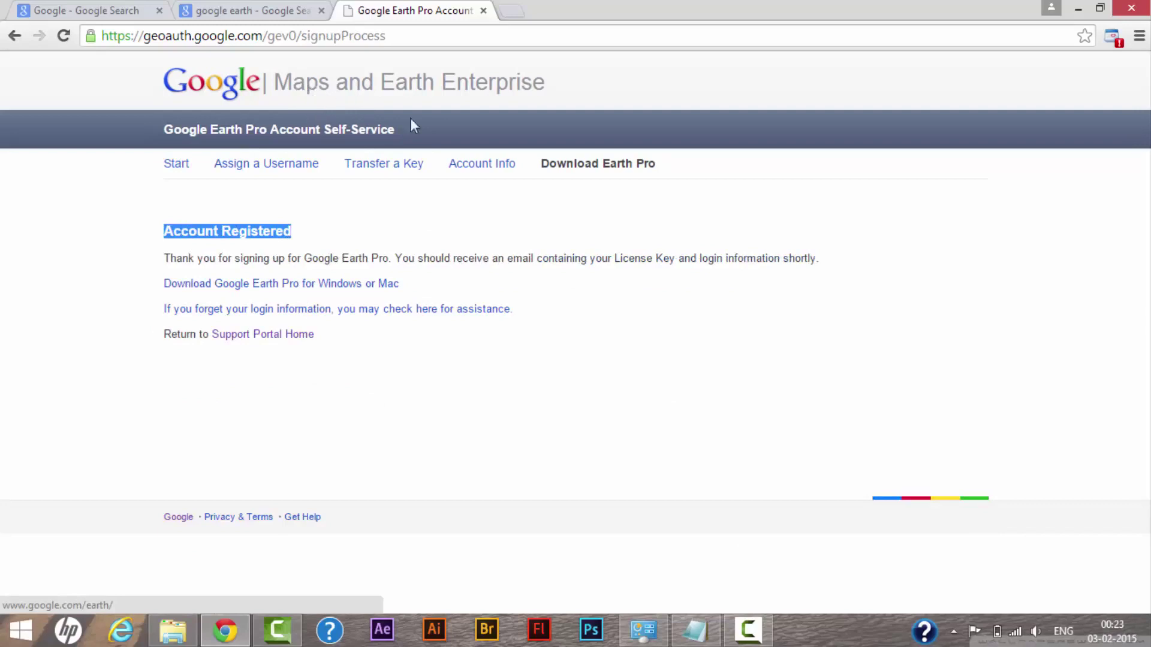
click(207, 245)
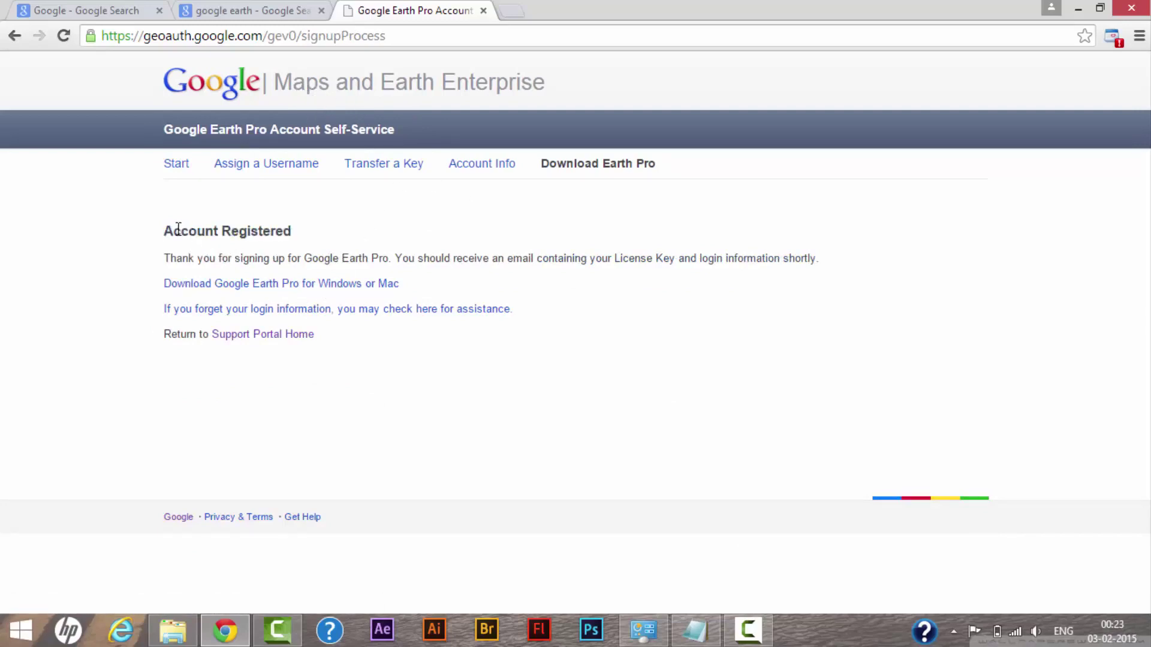
drag(178, 229, 252, 258)
drag(176, 260, 827, 259)
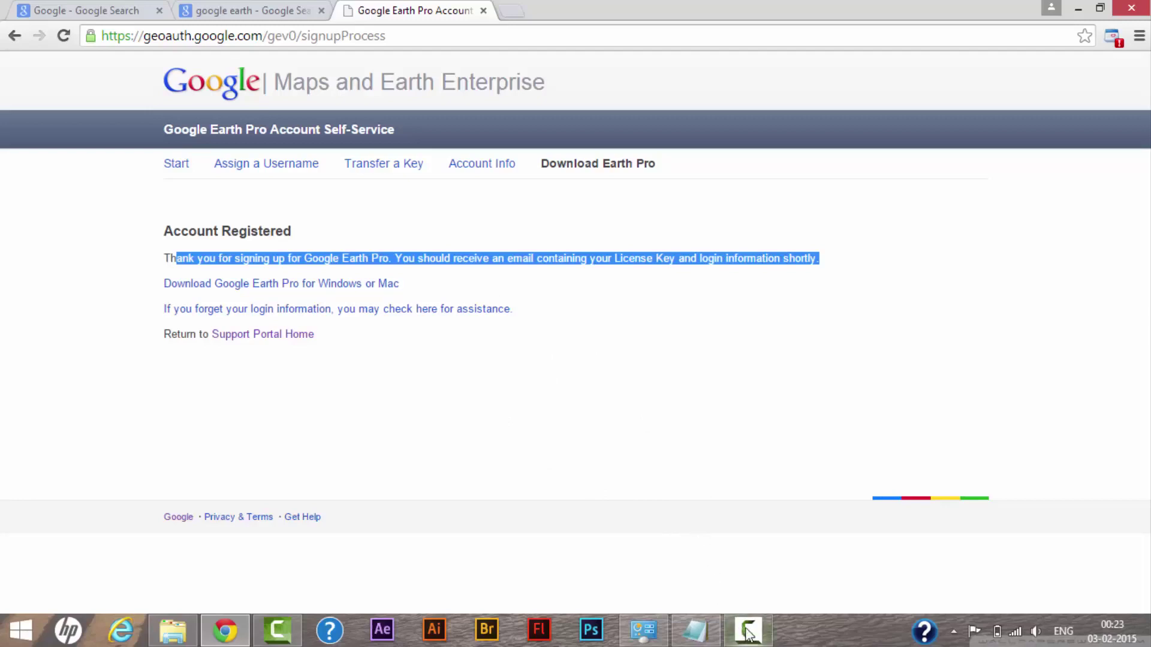
click(678, 464)
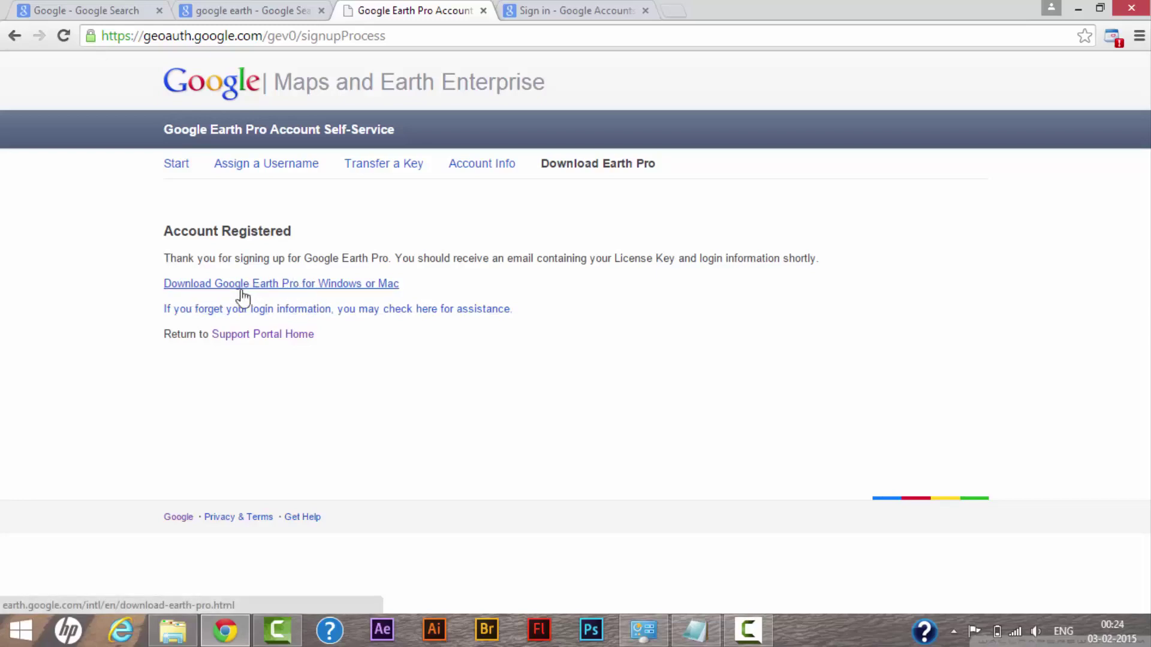
Step: Download GoogleEarthProSetup.exe through Agree and Download, then run the installer
click(278, 287)
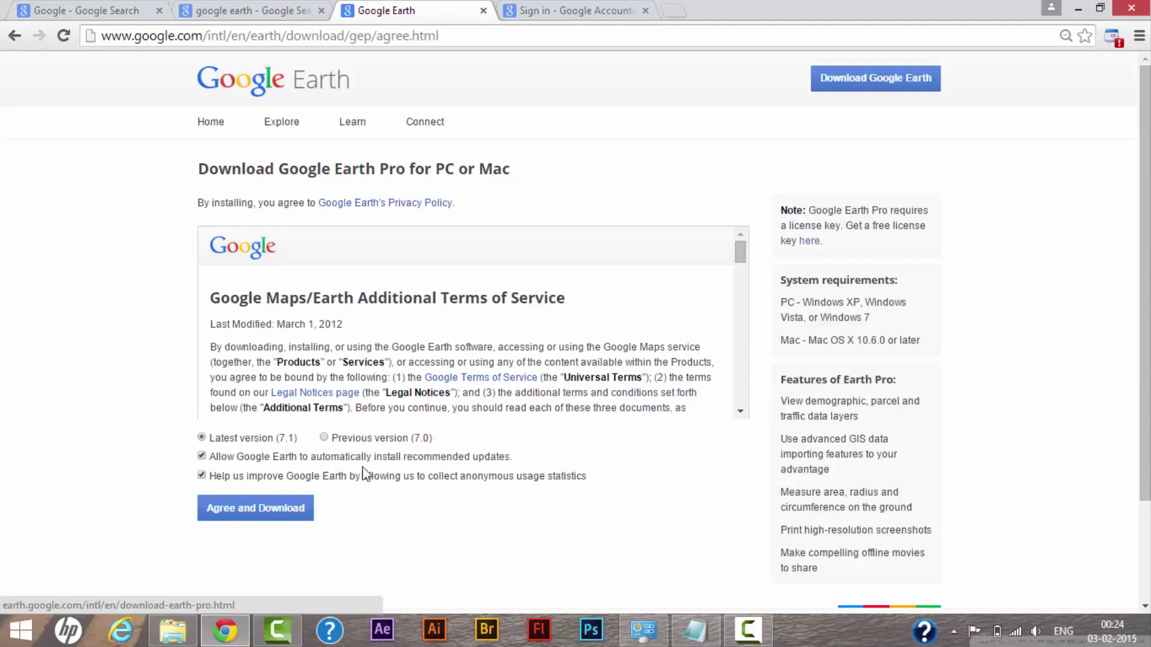
click(263, 515)
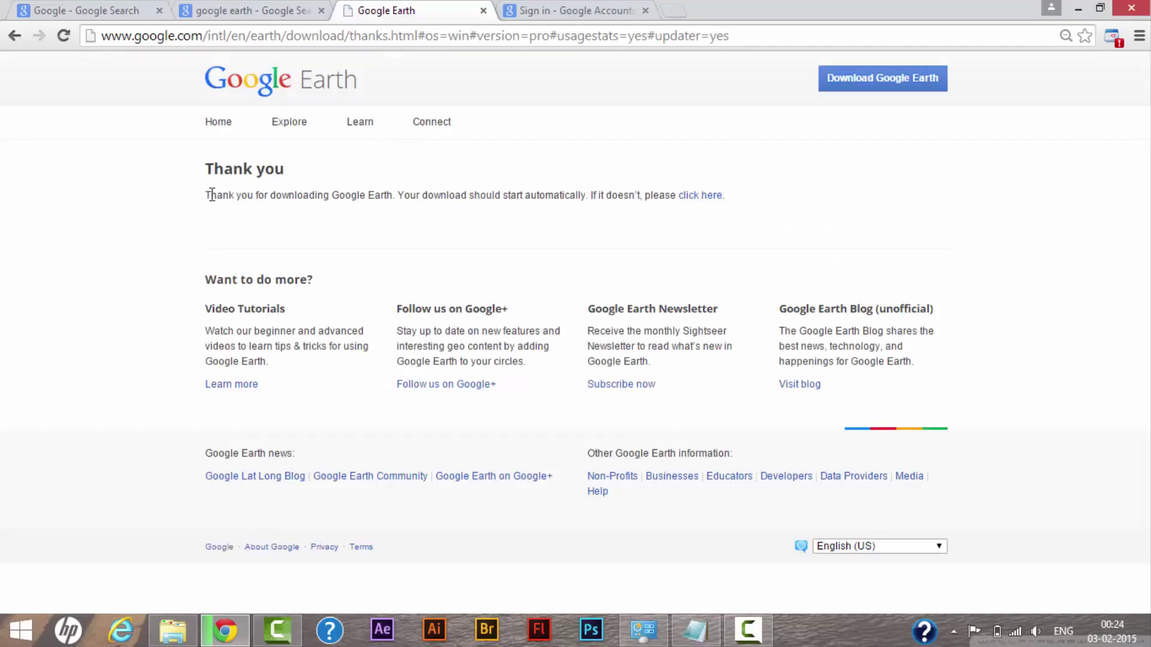
drag(212, 195, 392, 203)
click(455, 223)
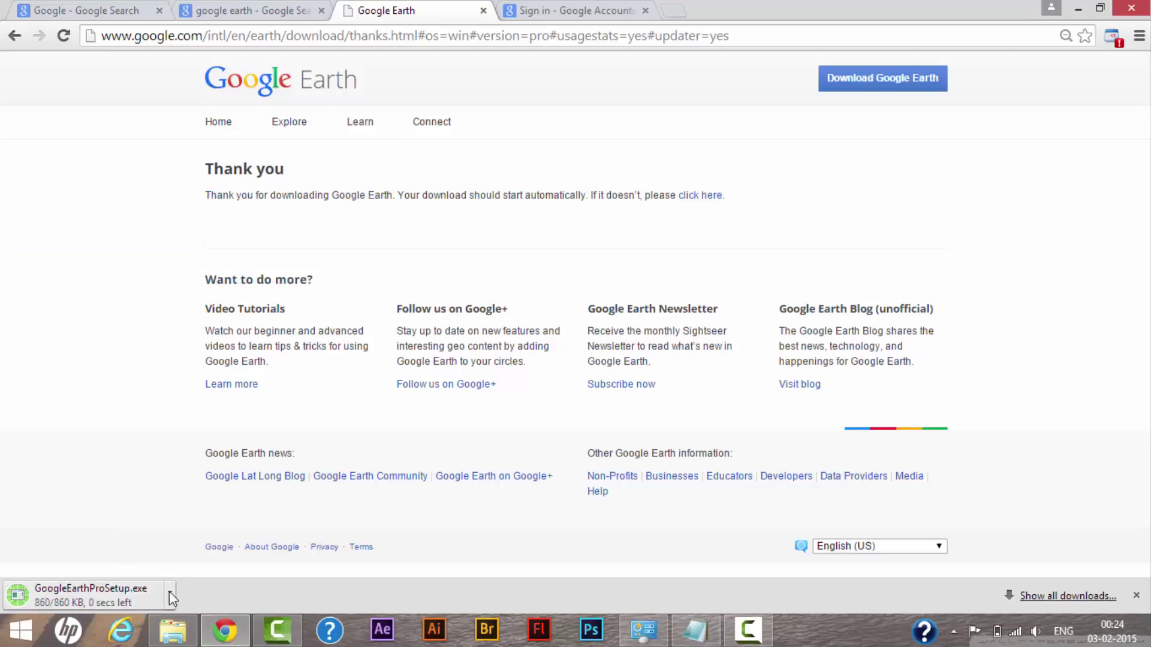
click(150, 597)
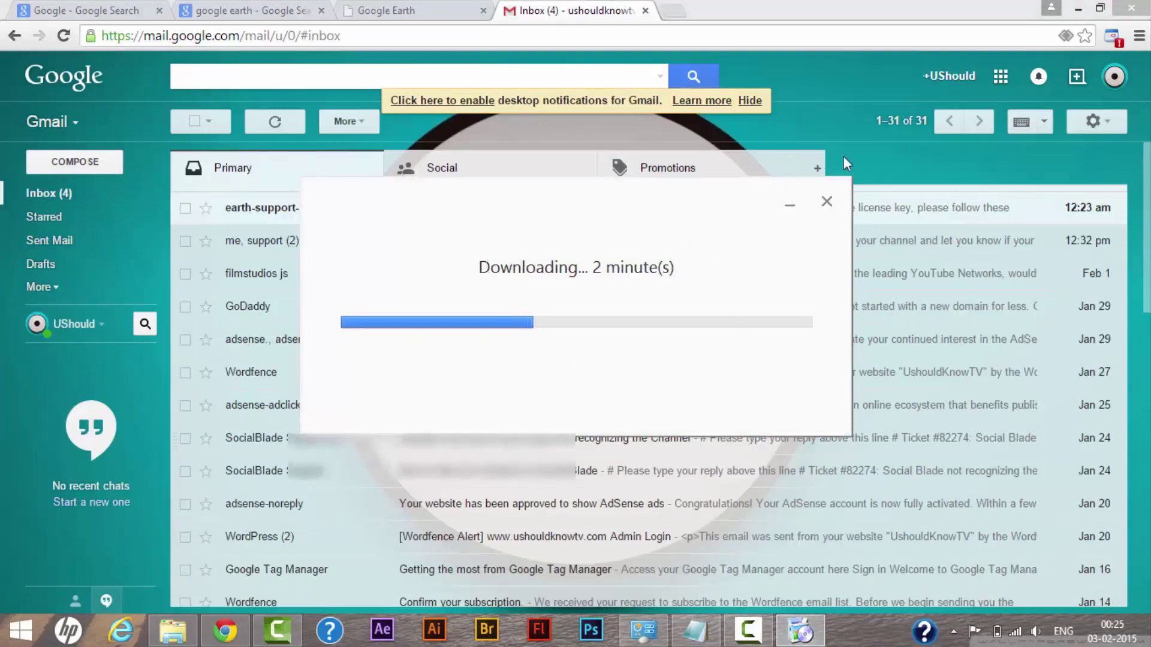
Step: Open the Welcome to Google Earth Pro e-mail and read its free licence and download lines
click(892, 158)
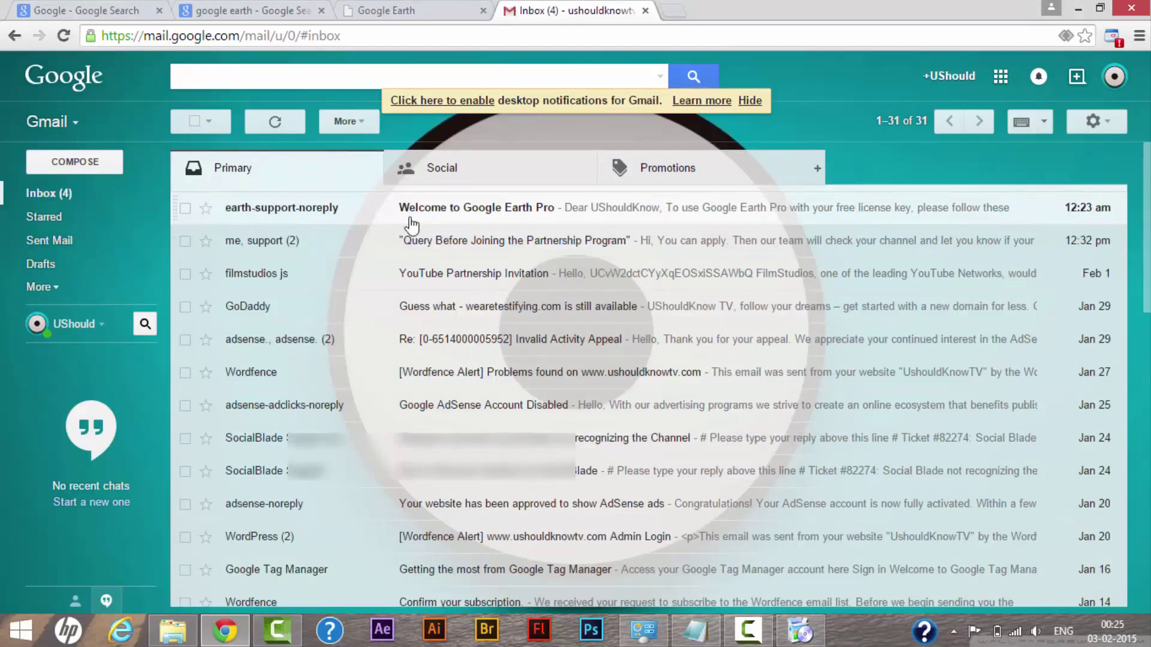
click(500, 211)
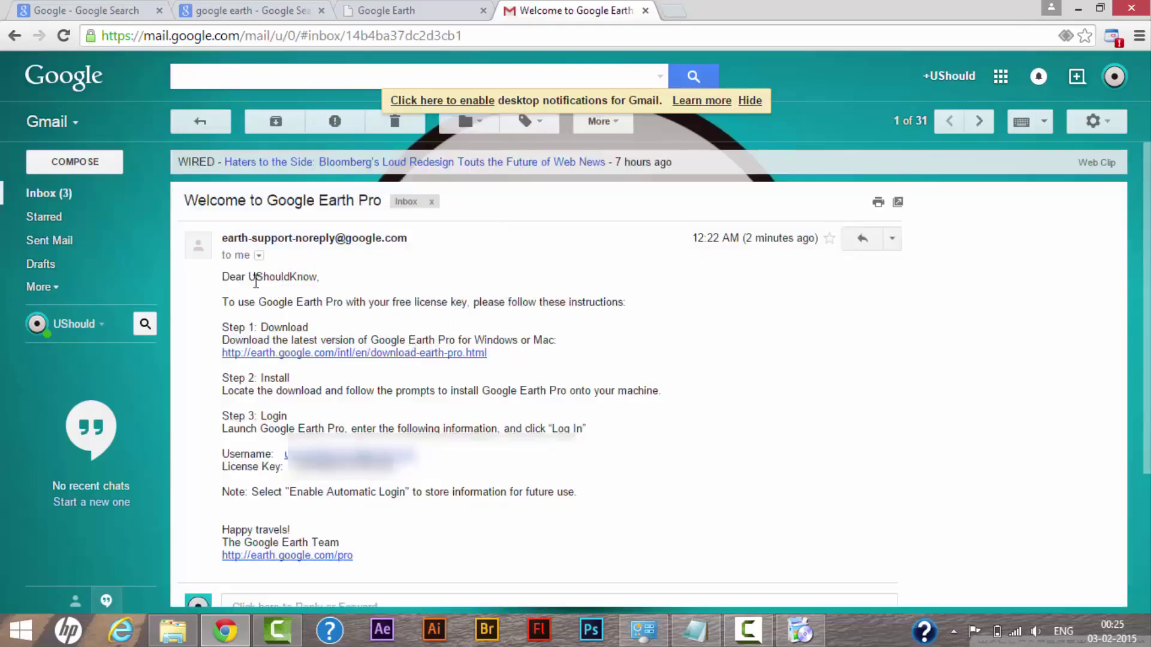
drag(248, 277, 330, 293)
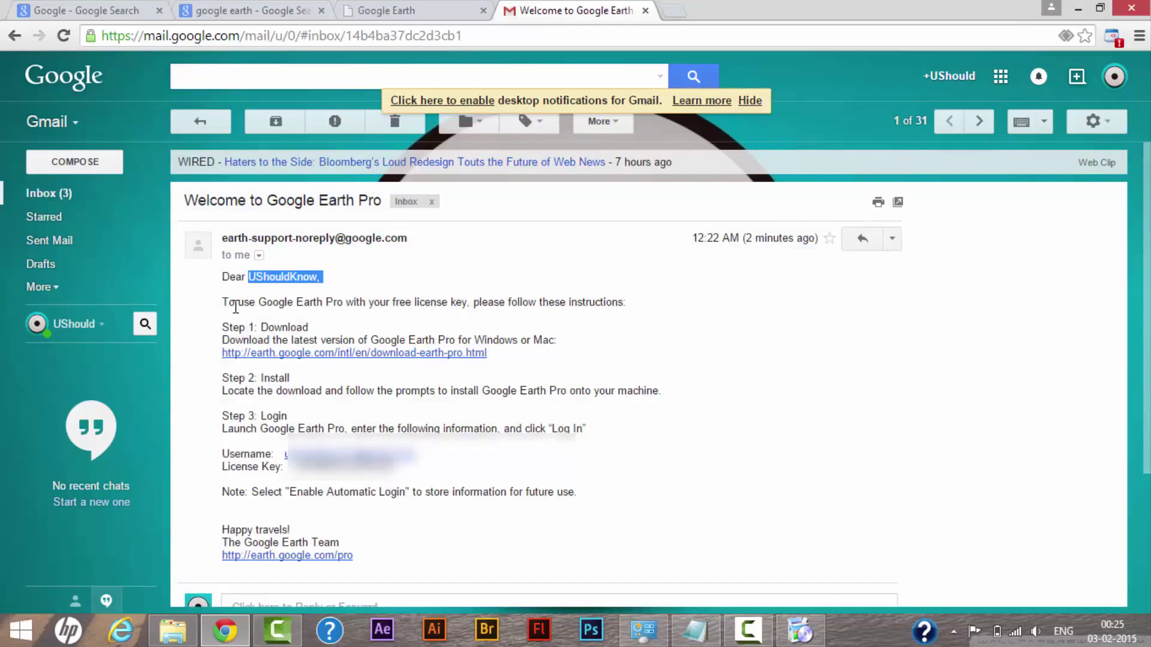
drag(236, 307, 459, 325)
drag(274, 340, 478, 340)
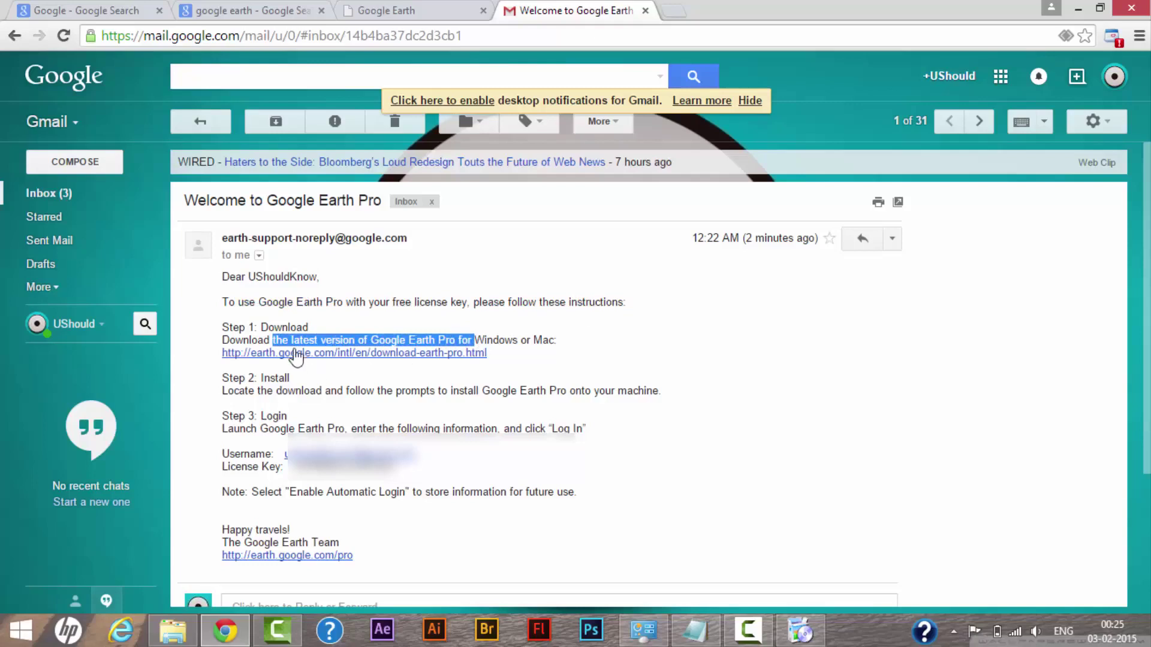
Step: Check the installer's download progress, then review the install and login steps and the licence key
click(799, 637)
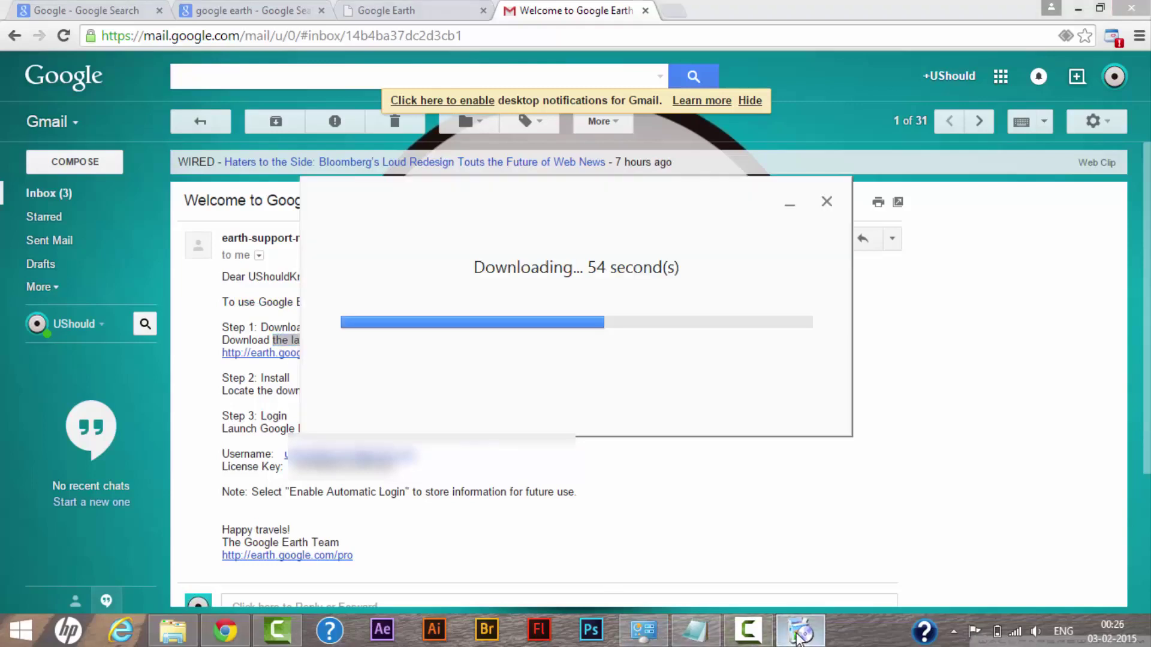
click(799, 637)
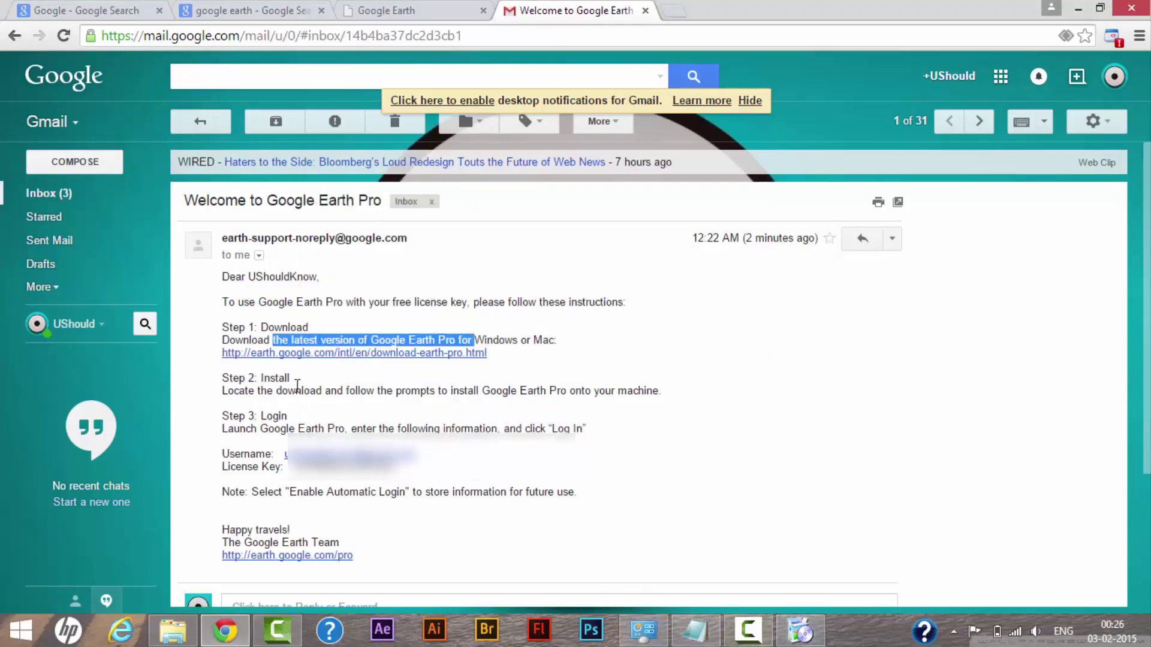
drag(236, 394, 662, 397)
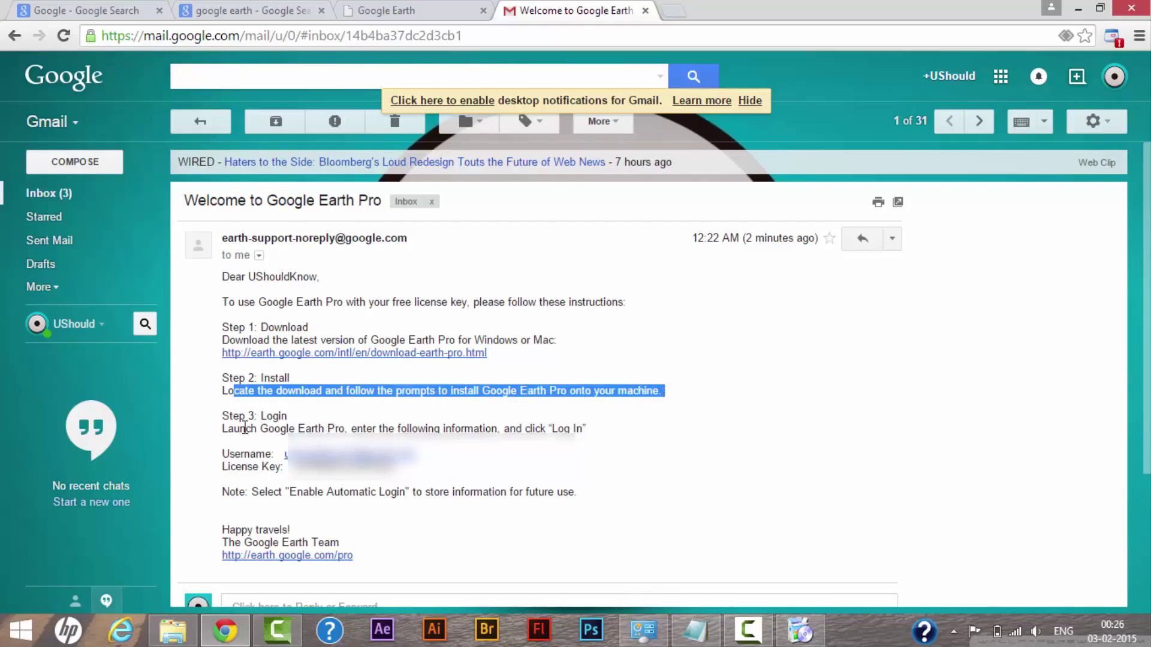
drag(235, 429, 603, 438)
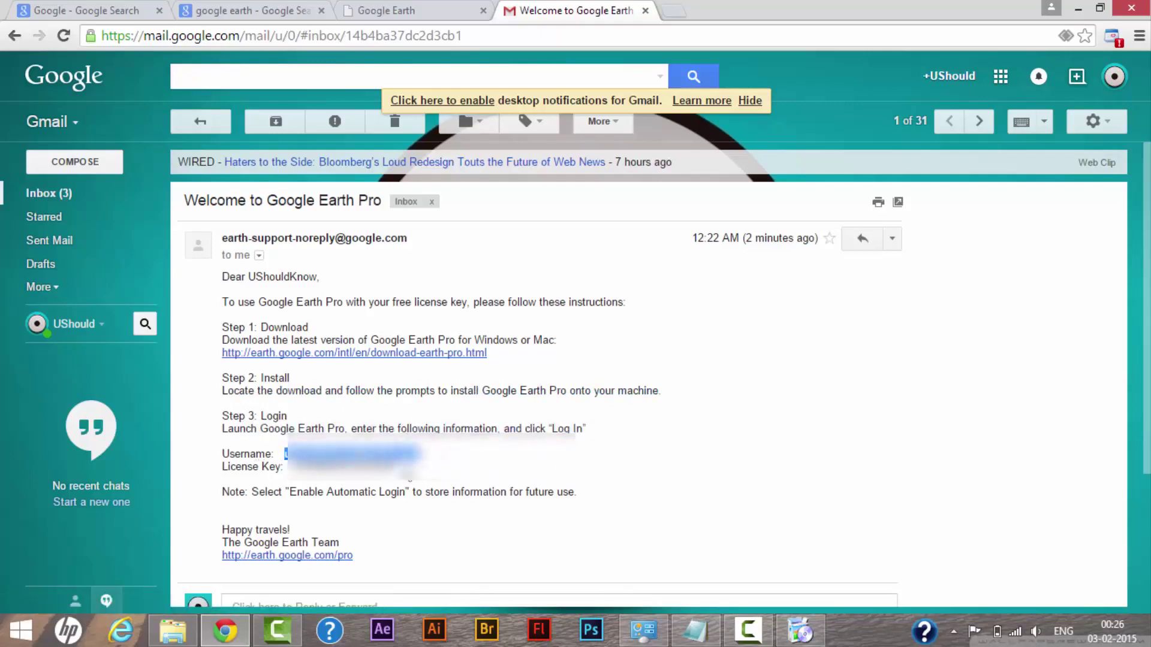
drag(293, 467, 399, 467)
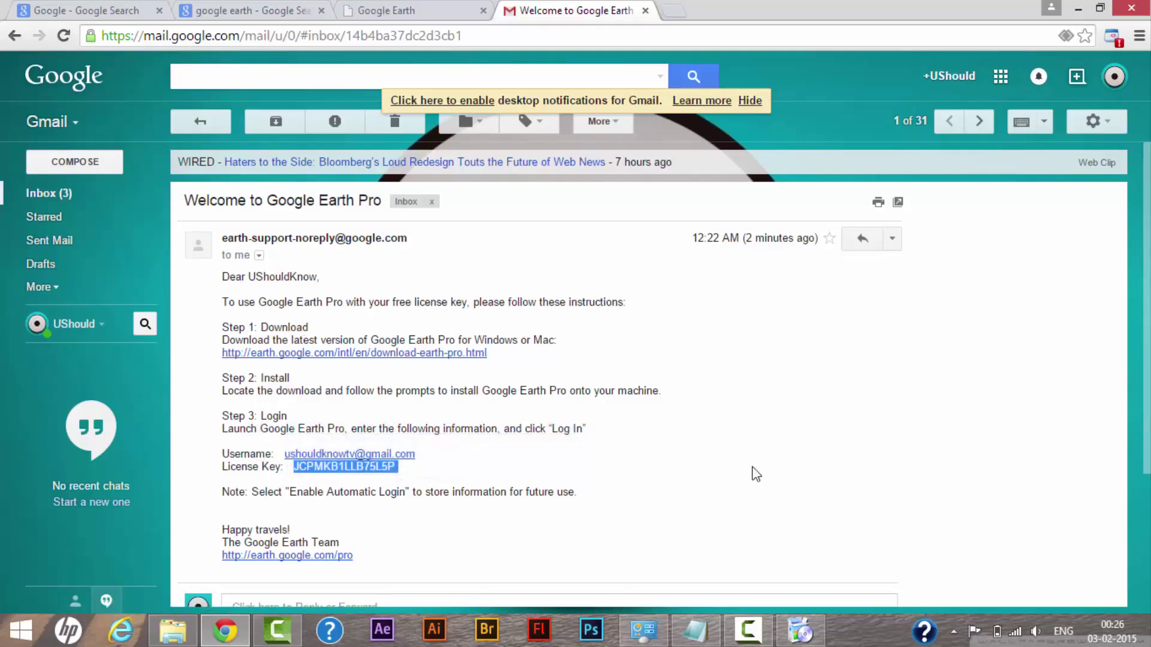
Step: Bring up the installer's download window and move it aside while installation completes
click(800, 632)
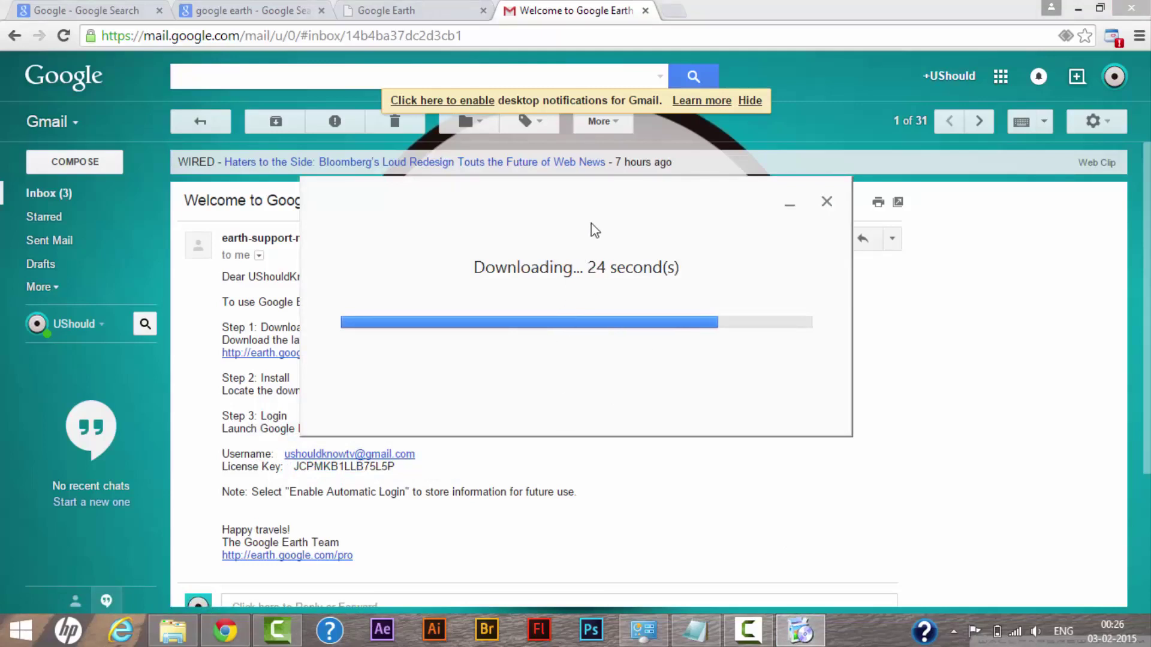
drag(592, 222, 574, 263)
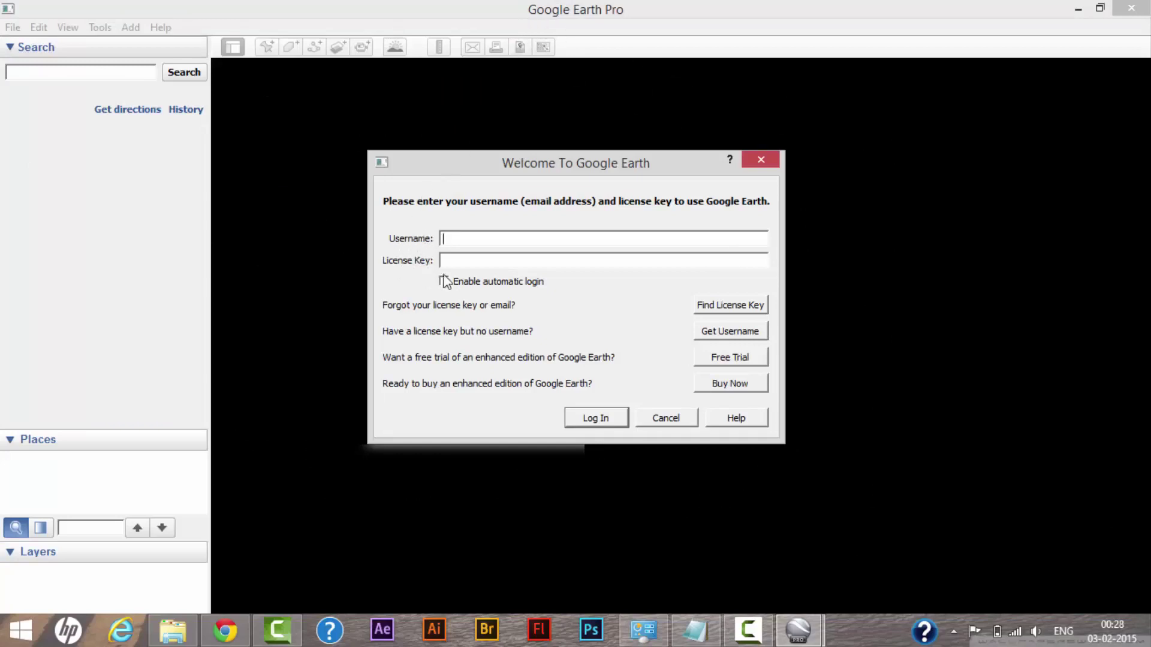
Step: Copy the username from the welcome e-mail into the Google Earth Pro login dialog
click(225, 629)
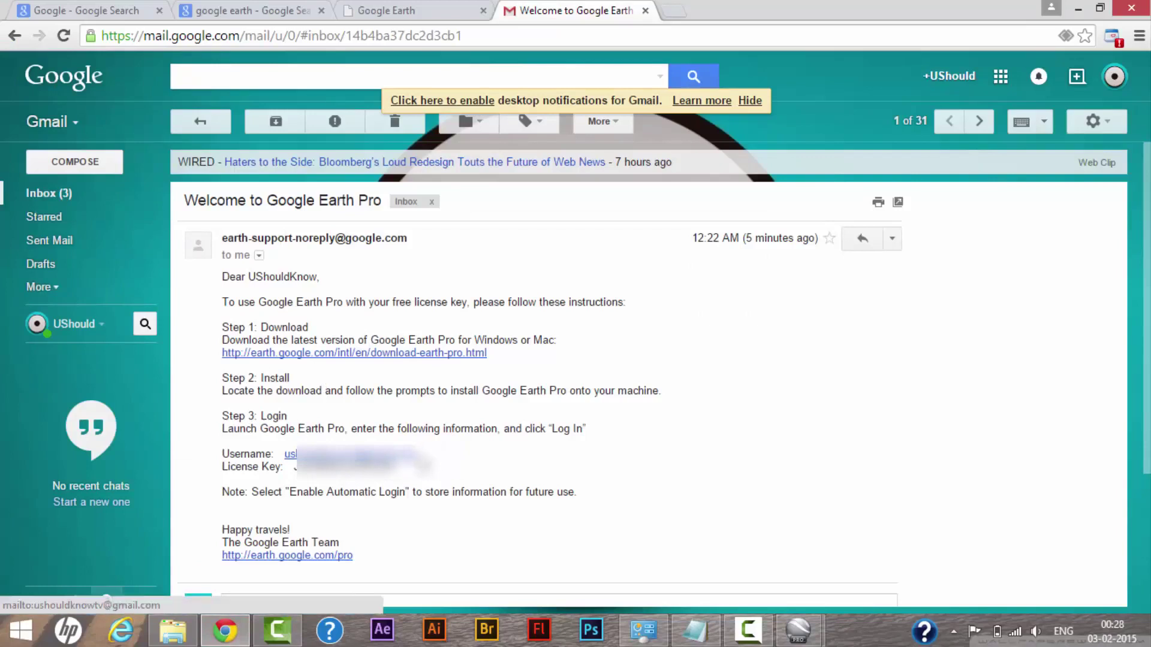
drag(354, 453, 290, 459)
click(291, 459)
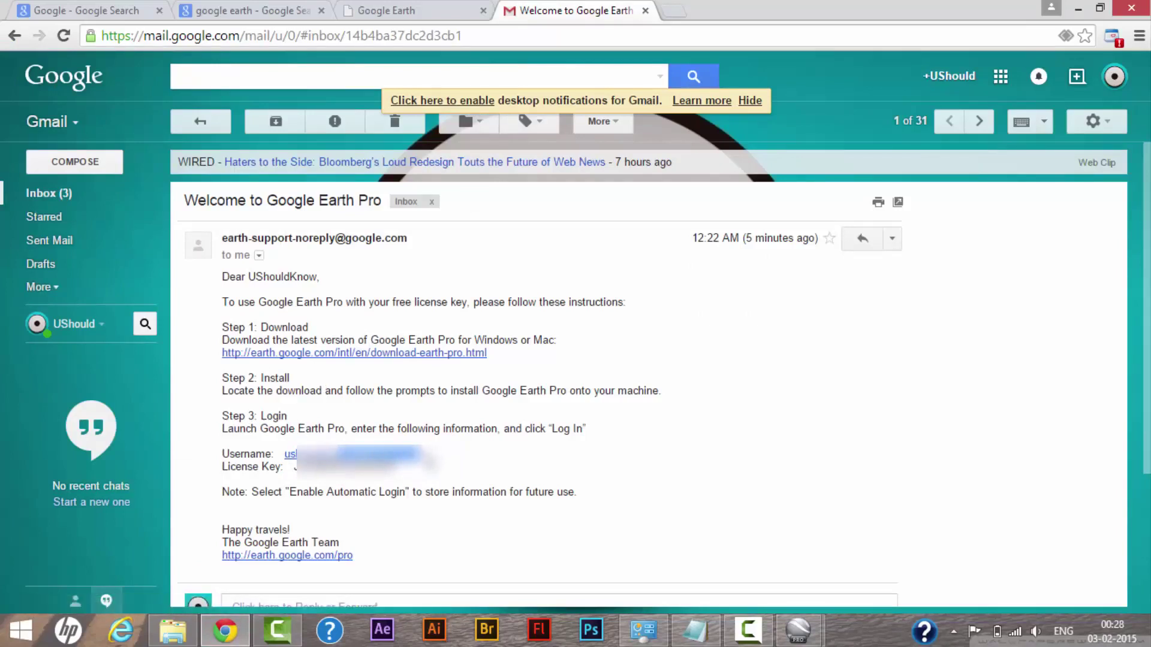
drag(417, 454, 289, 459)
key(ctrl+c)
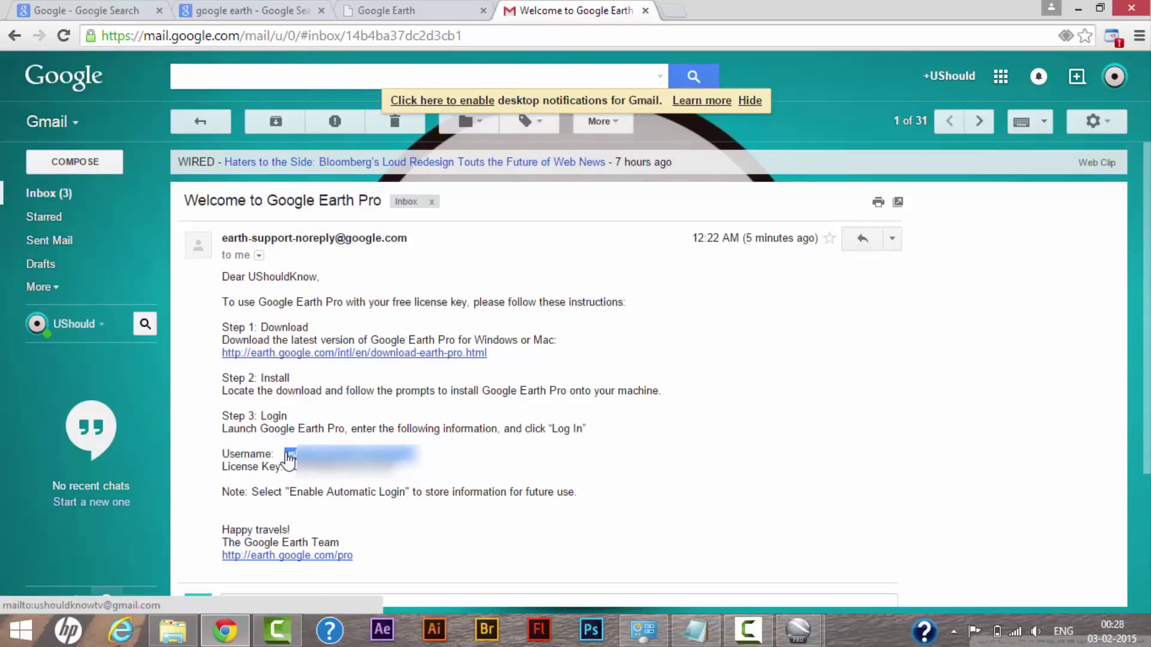
click(571, 240)
key(ctrl+v)
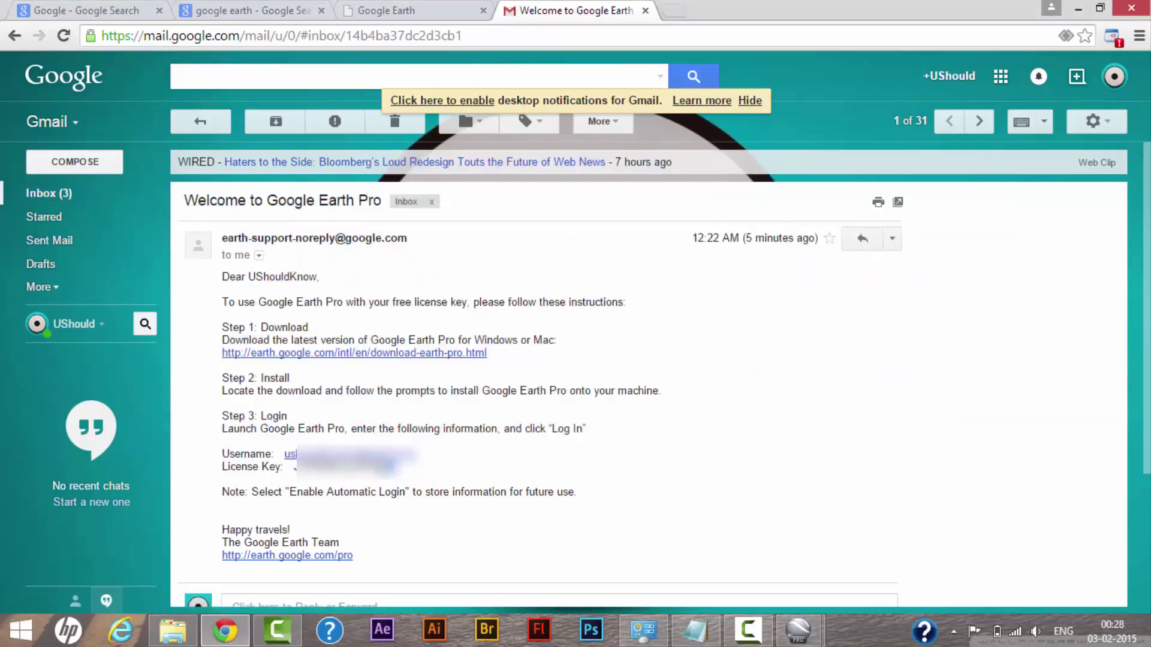
Step: Paste the emailed licence key, enable automatic login, and log in
drag(397, 474, 351, 468)
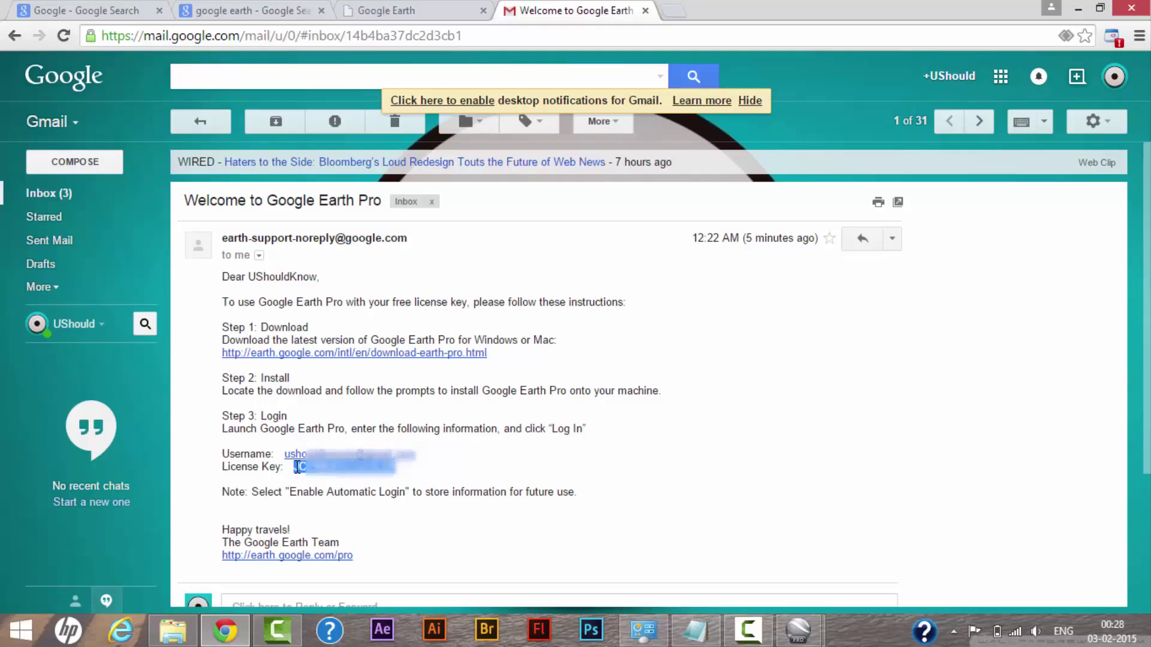
key(alt+Tab)
click(488, 265)
key(ctrl+v)
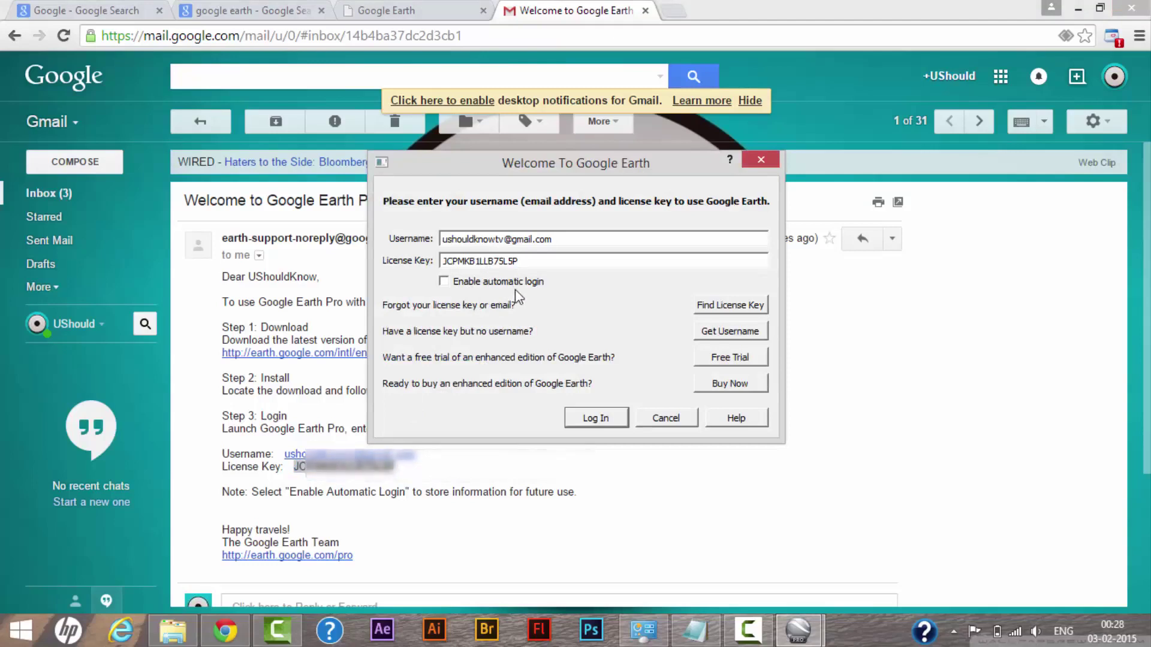
click(450, 283)
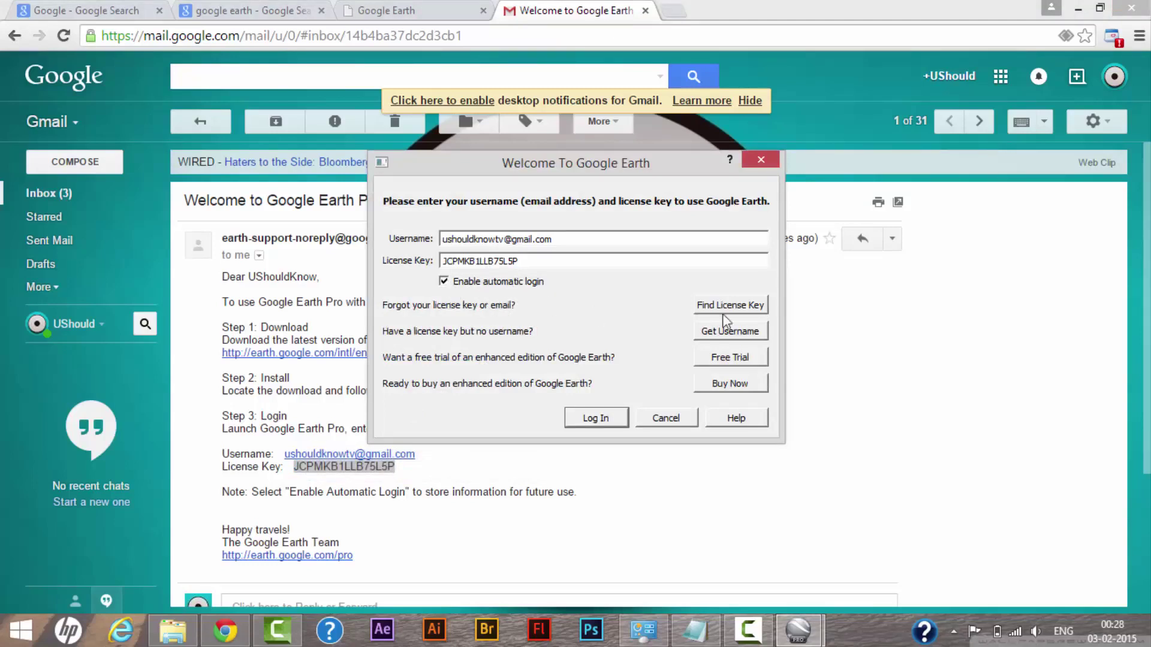
click(591, 419)
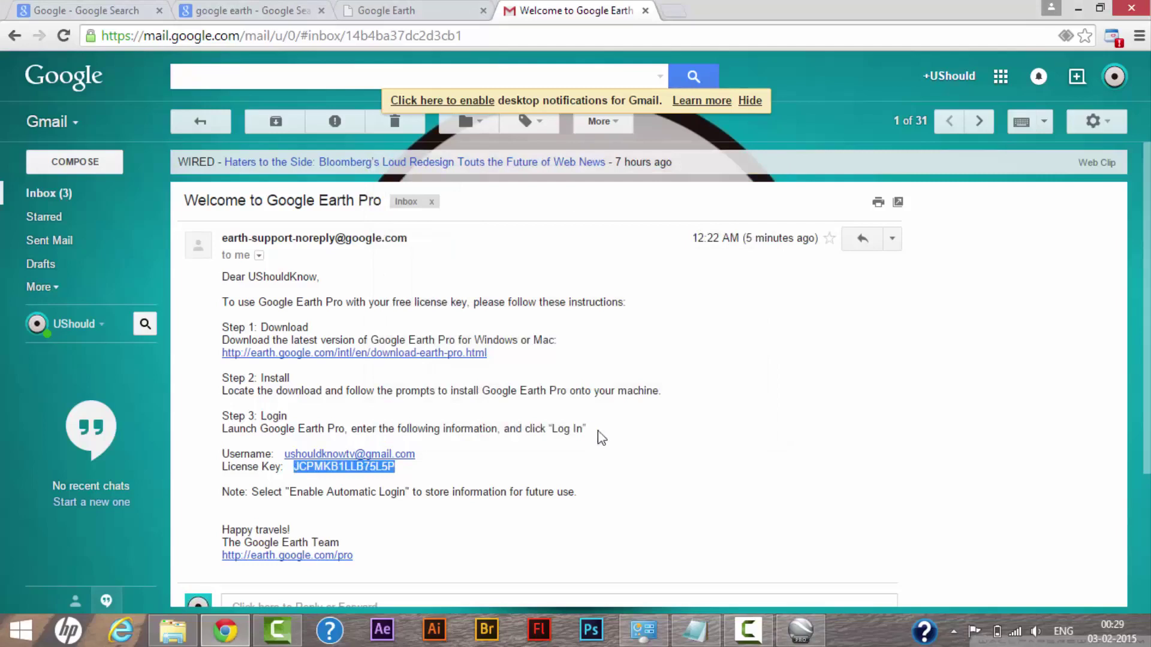
Step: Bring the Google Earth Pro window forward and read the Navigating in Google Earth start-up tip
click(804, 632)
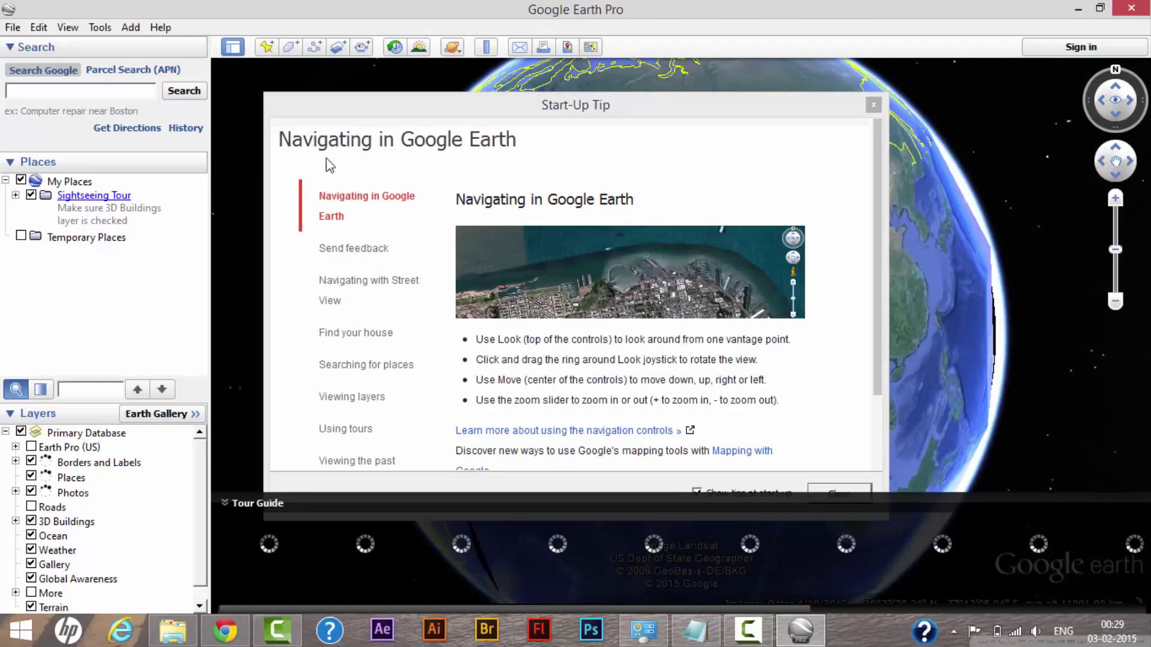
drag(279, 139, 540, 144)
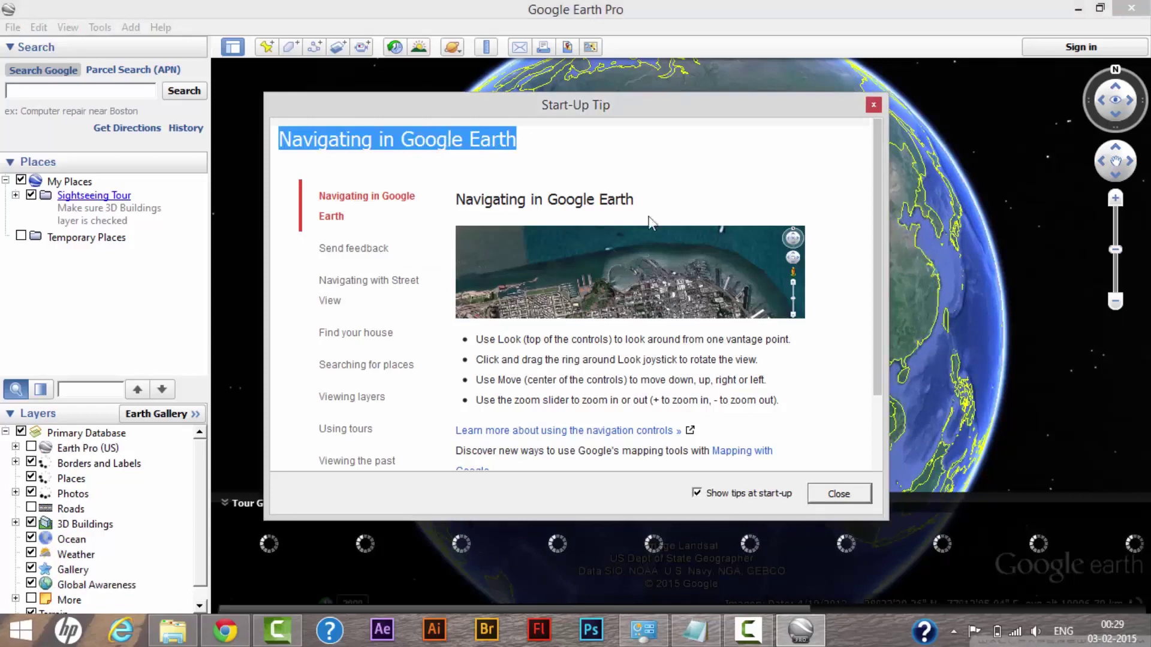
mouse_move(875, 352)
mouse_down()
mouse_move(879, 425)
mouse_move(873, 373)
mouse_up()
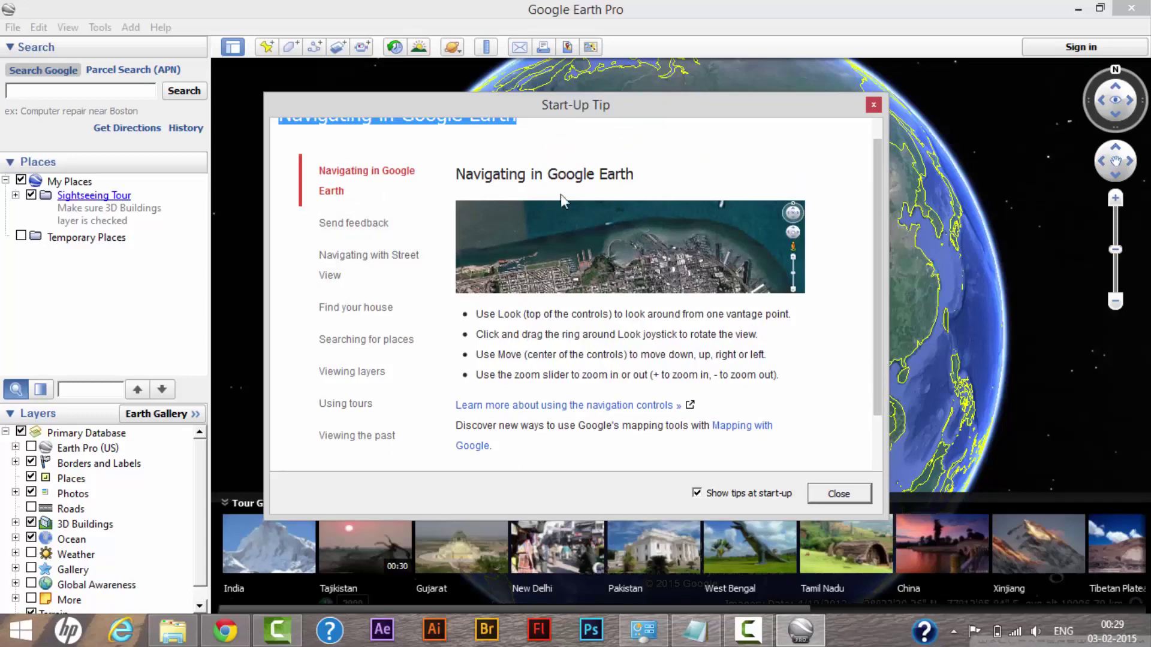
Step: Close the start-up tip, then restore and re-maximize the Google Earth Pro window
click(837, 501)
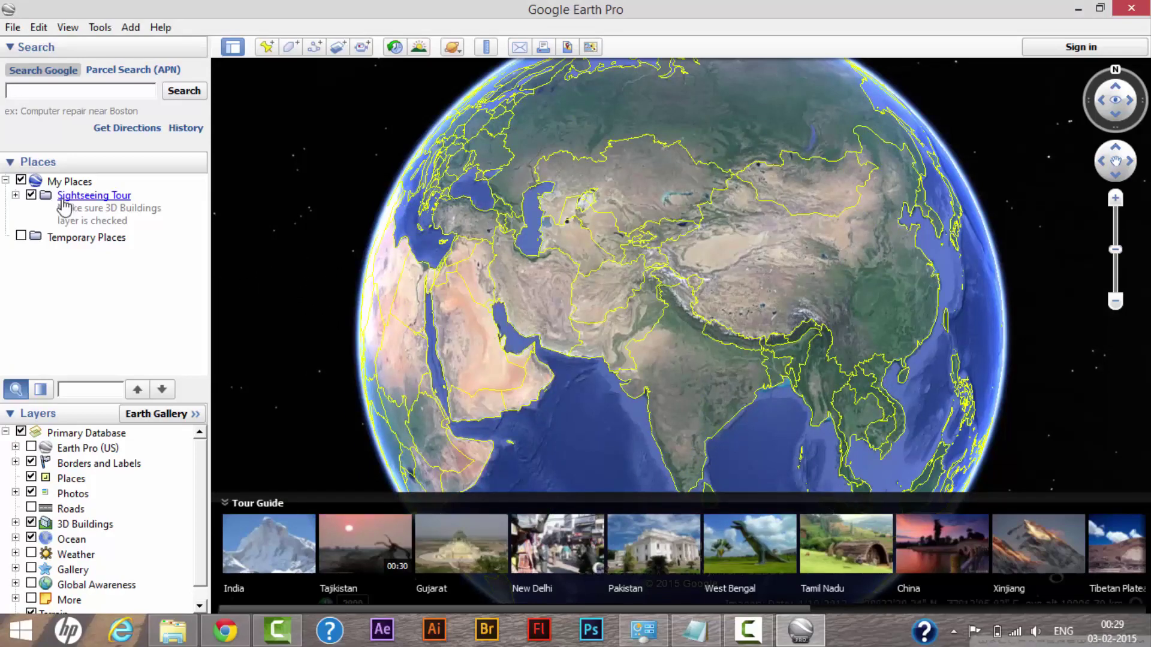
scroll(207, 485, down, 1)
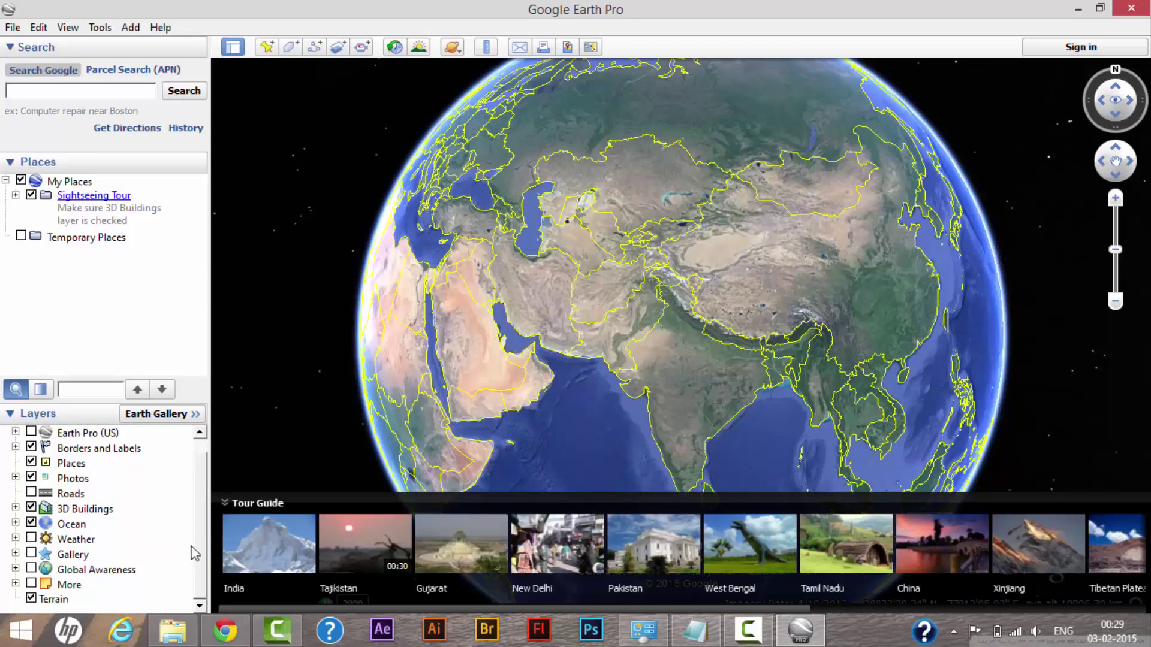
scroll(201, 536, up, 1)
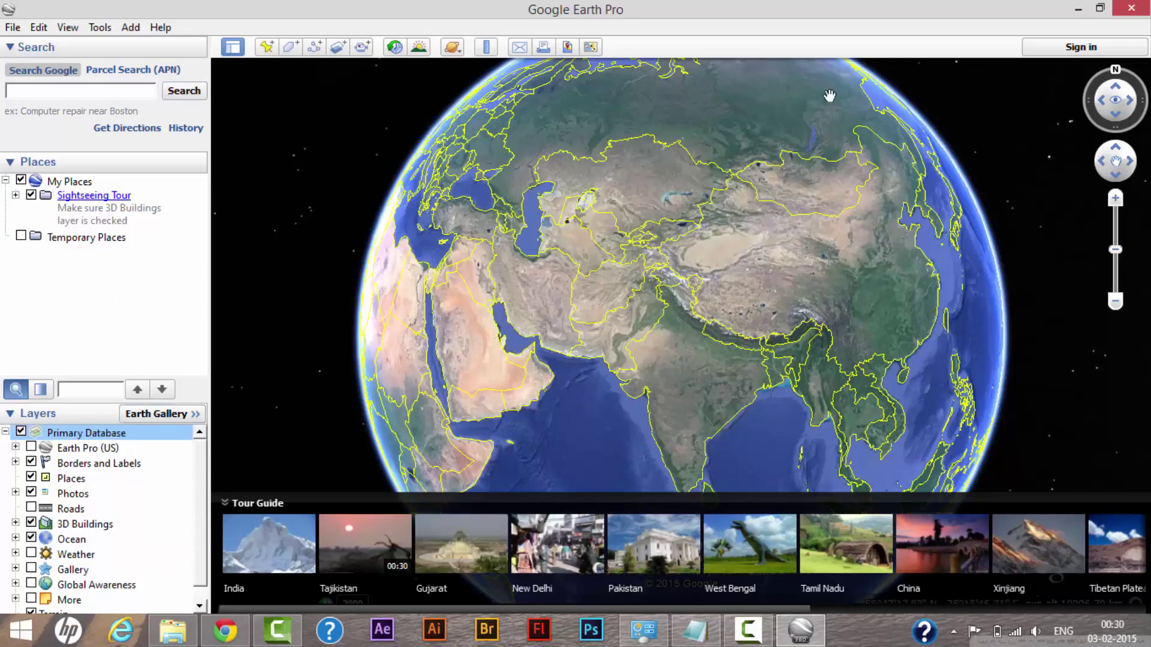
double_click(564, 21)
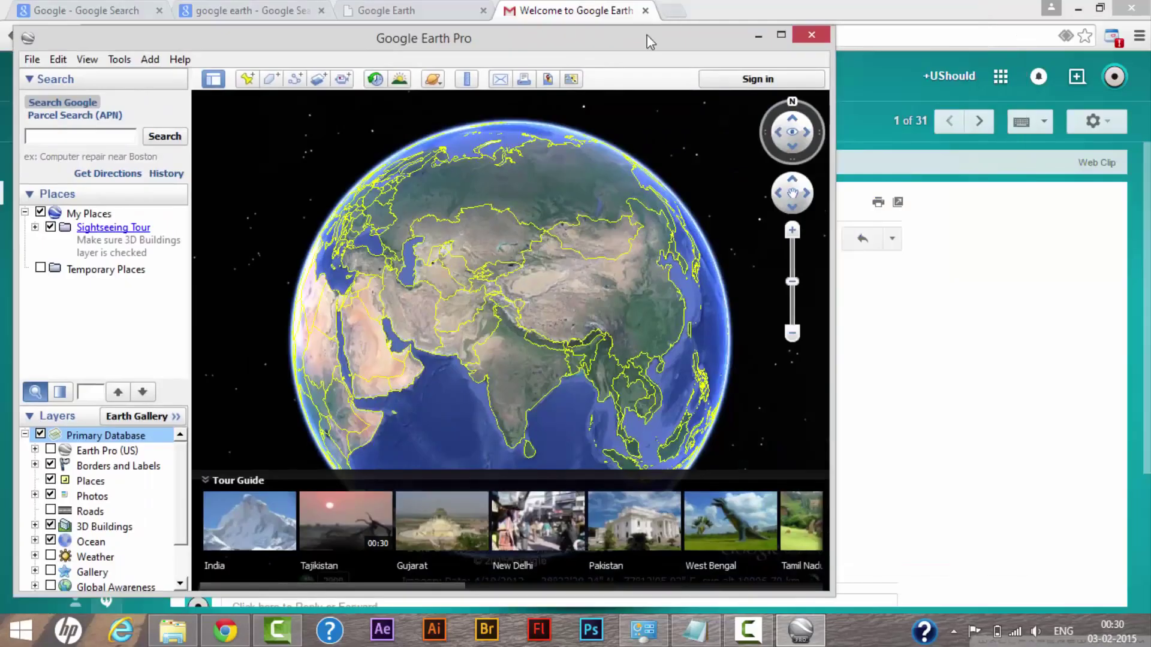
double_click(651, 42)
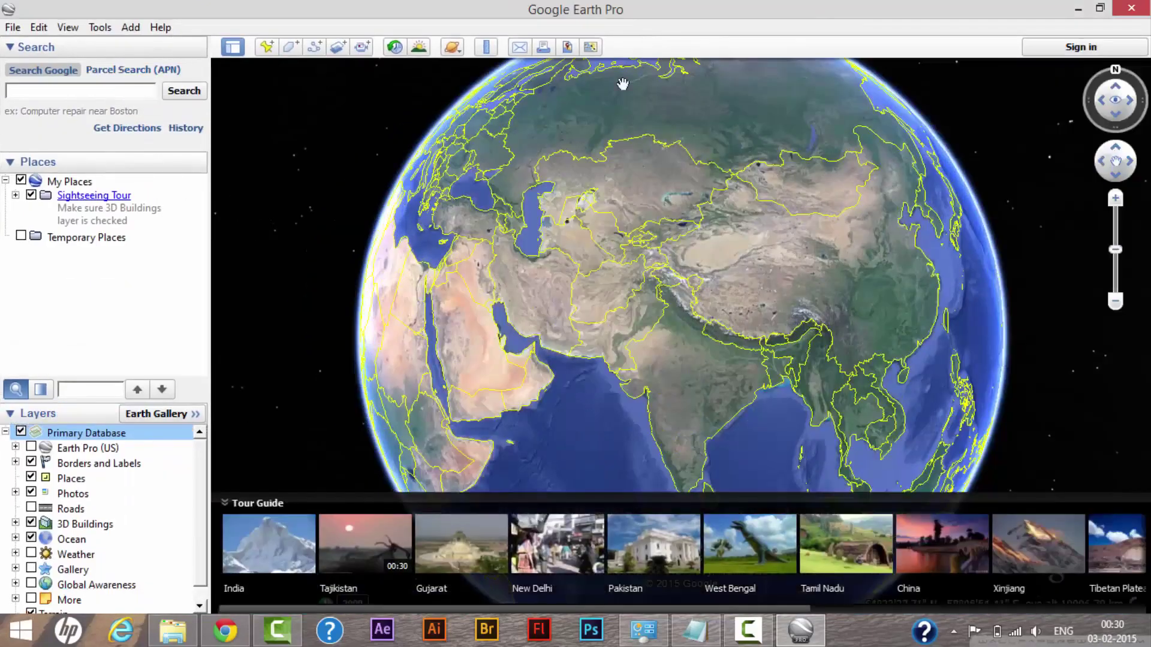